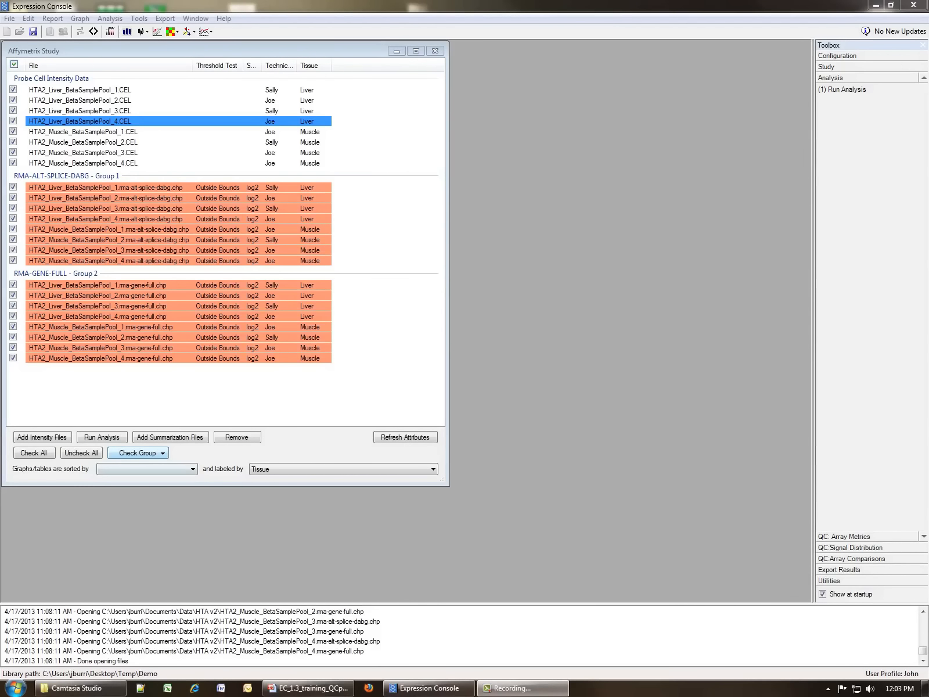
Check only the RMA-ALT-SPLICE-DABG - Group 1 files and generate their tabular QC array metrics report, maximized.
{"action": "left_click", "coordinate": [138, 453]}
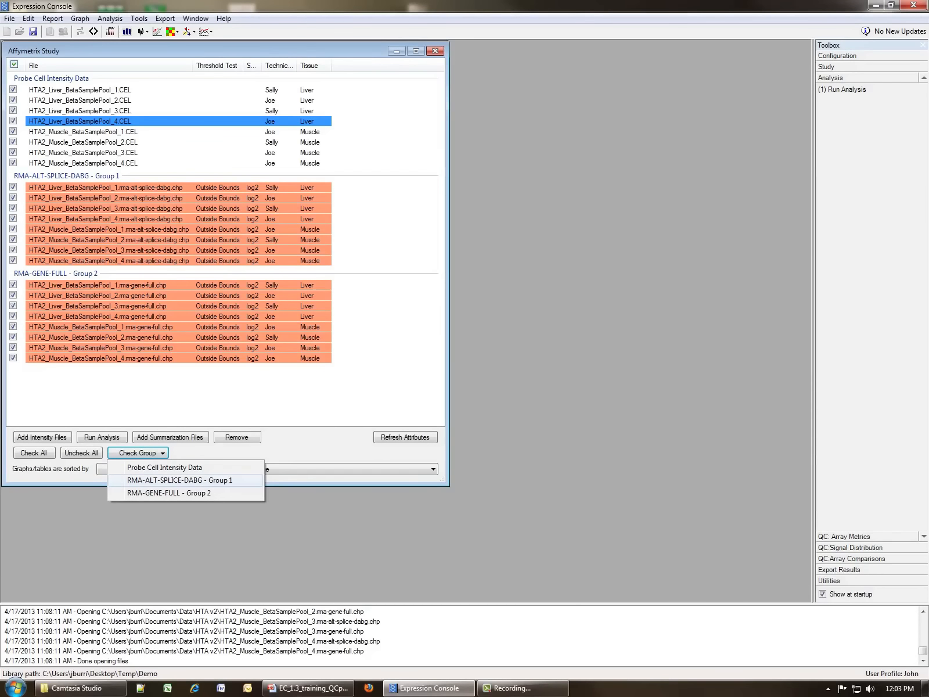
{"action": "left_click", "coordinate": [180, 479]}
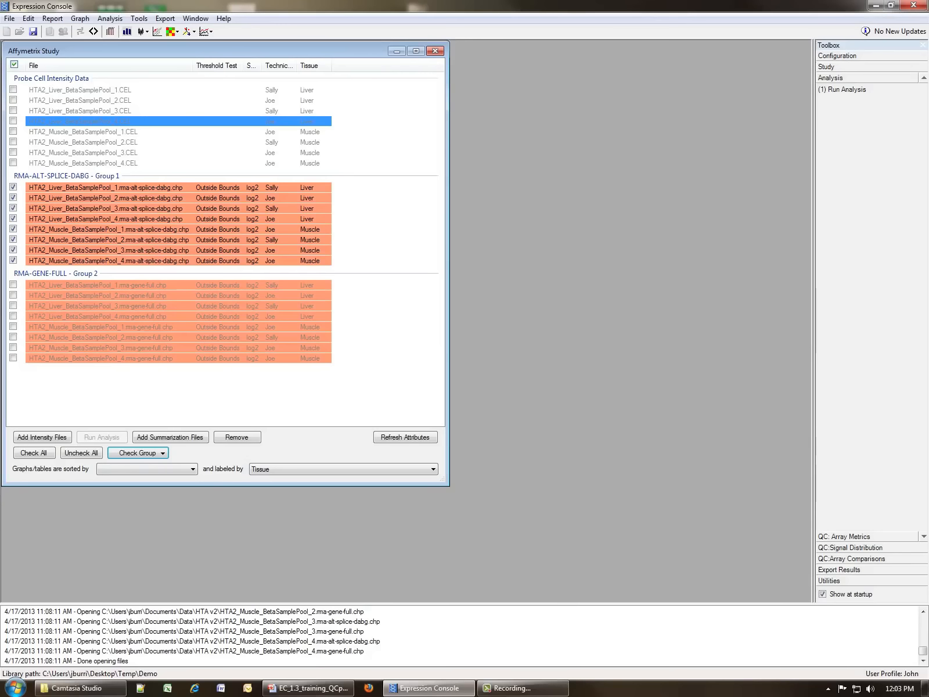
{"action": "left_click", "coordinate": [844, 536]}
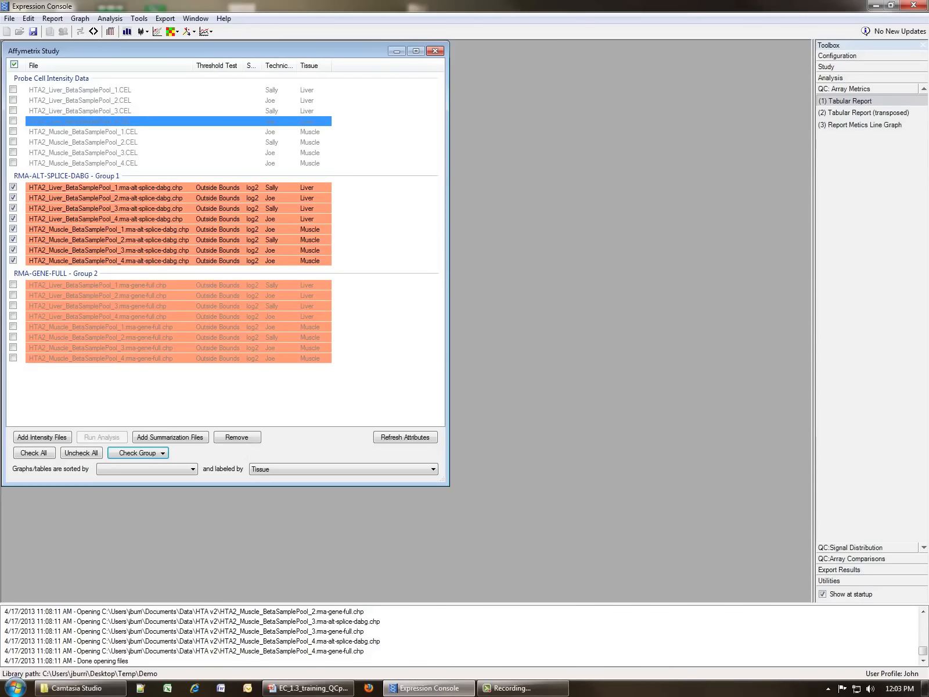
{"action": "left_click", "coordinate": [845, 101]}
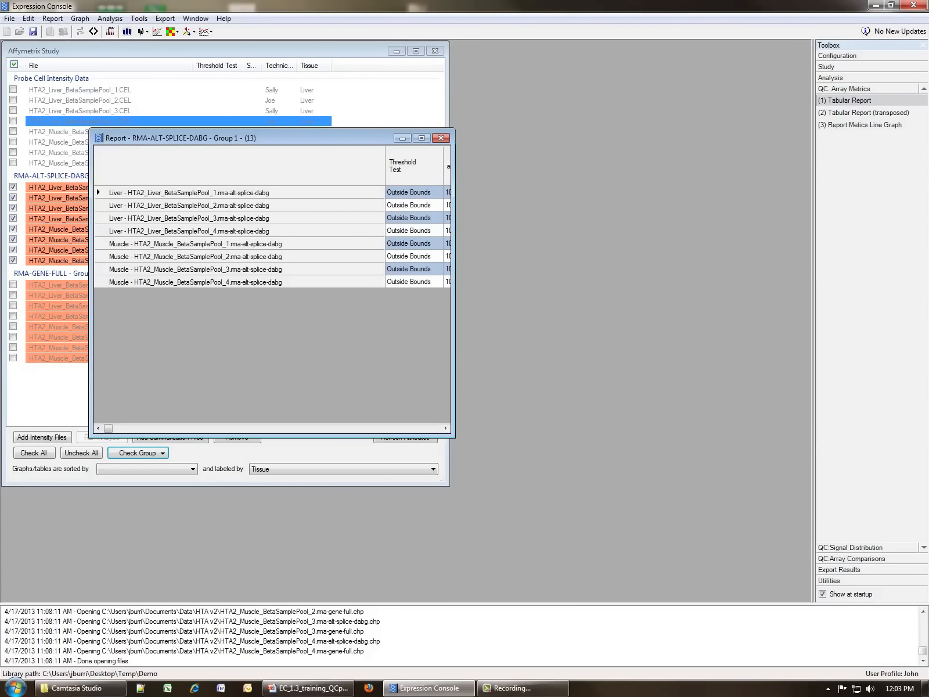
{"action": "left_click_drag", "start_coordinate": [250, 126], "coordinate": [211, 106]}
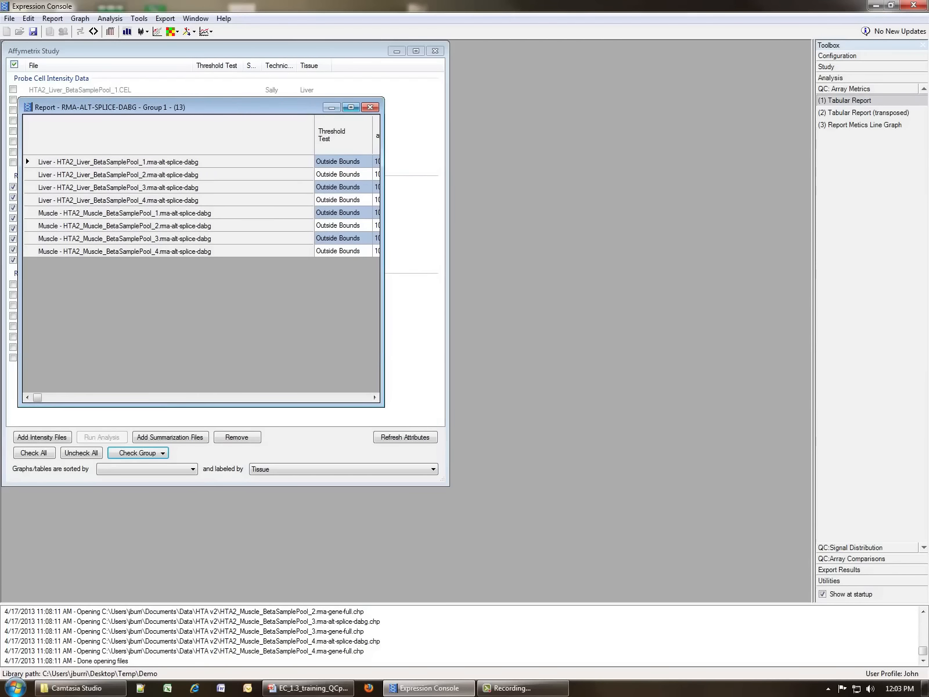
{"action": "left_click", "coordinate": [351, 107]}
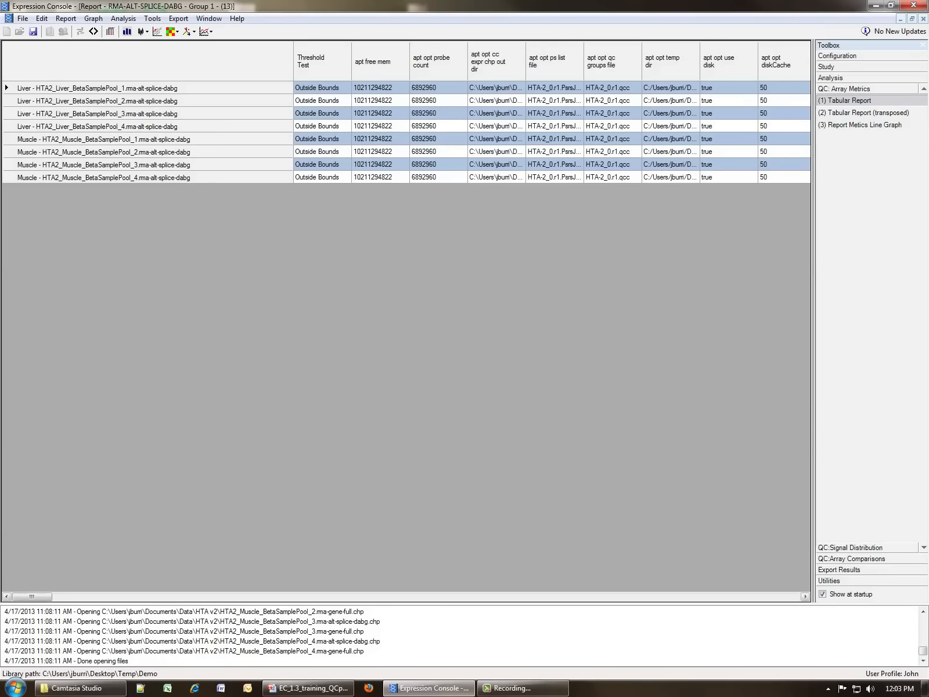
Examine the report's metric columns for all samples, including spike controls, percent called and DABG values, then restore the report window's size.
{"action": "left_click", "coordinate": [232, 597]}
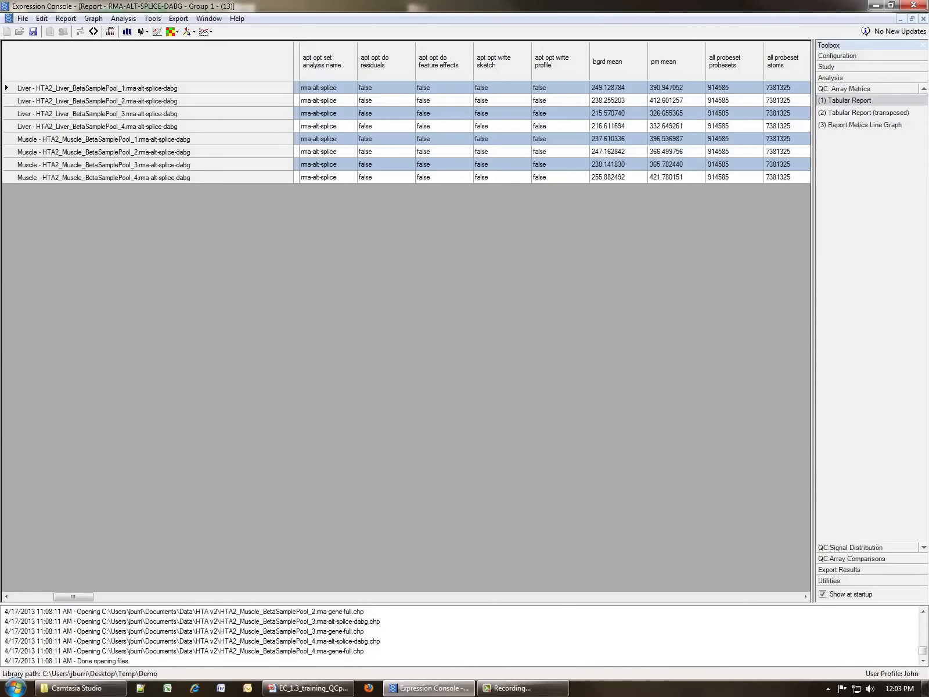
{"action": "left_click", "coordinate": [407, 597]}
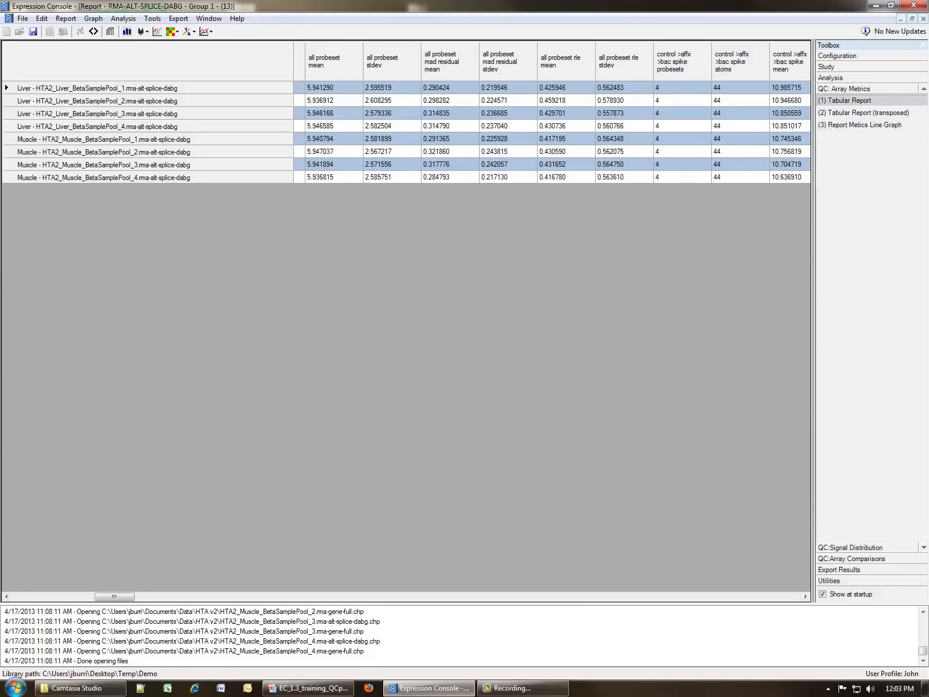
{"action": "left_click", "coordinate": [406, 597]}
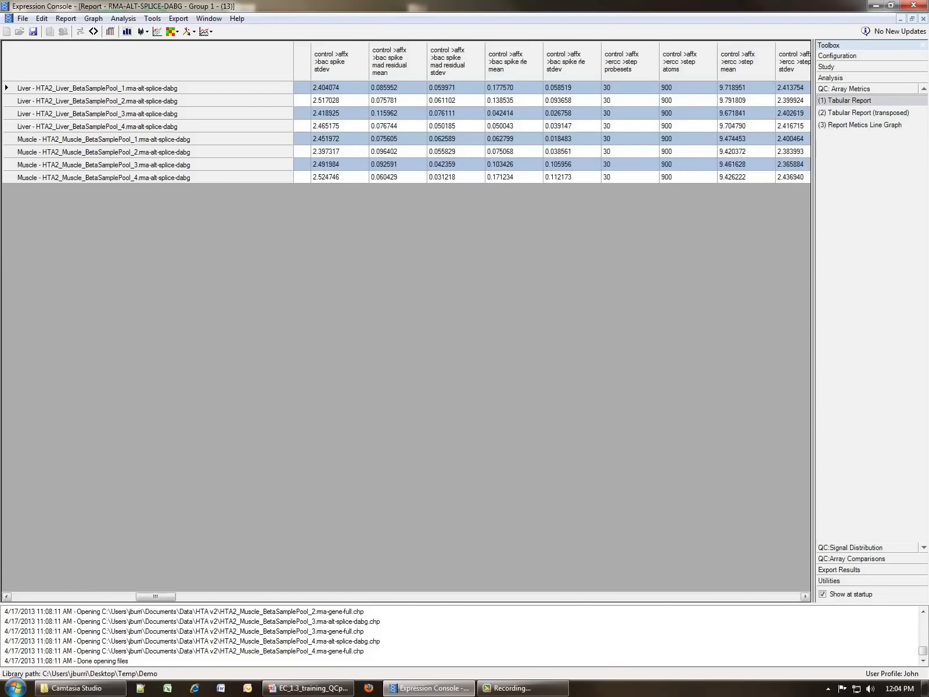
{"action": "left_click", "coordinate": [406, 597]}
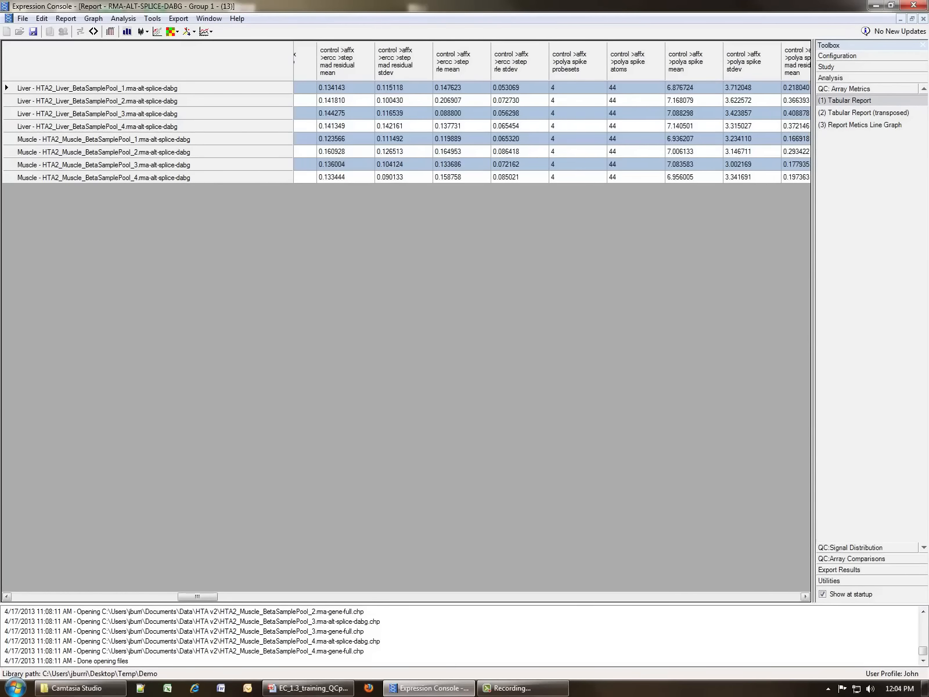
{"action": "left_click", "coordinate": [406, 597]}
{"action": "left_click", "coordinate": [406, 598]}
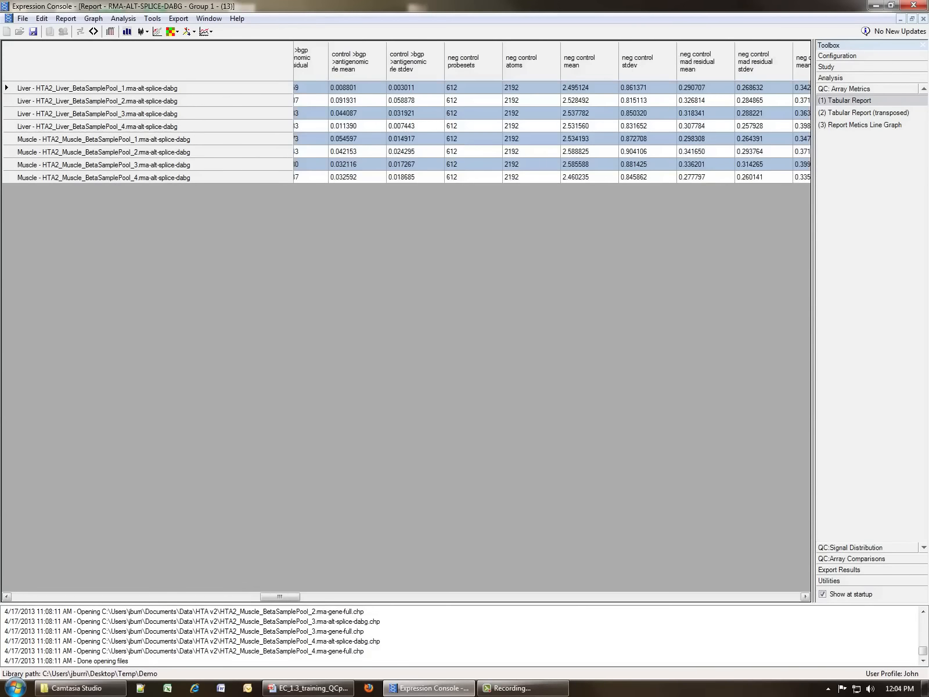
{"action": "left_click", "coordinate": [407, 597]}
{"action": "left_click", "coordinate": [407, 598]}
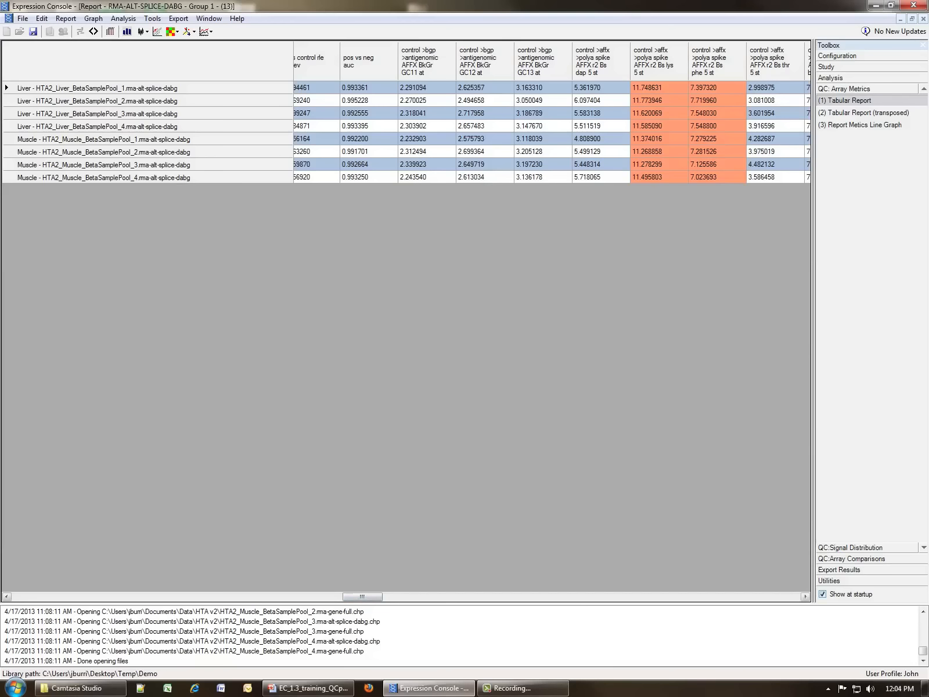
{"action": "left_click", "coordinate": [805, 597]}
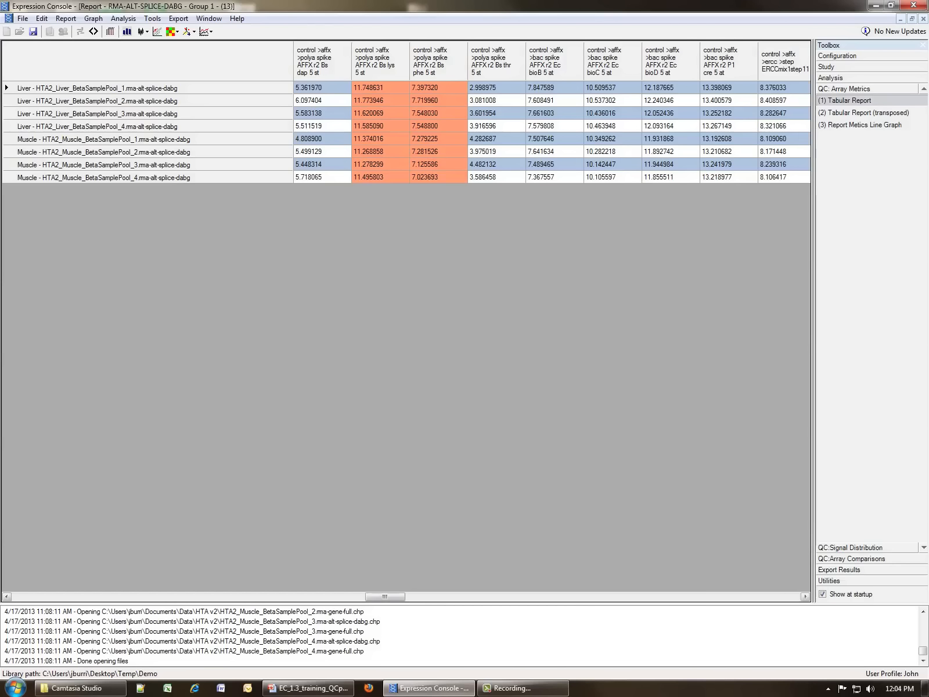
{"action": "left_click", "coordinate": [698, 597]}
{"action": "left_click", "coordinate": [697, 597]}
{"action": "left_click", "coordinate": [697, 596]}
{"action": "left_click", "coordinate": [697, 596]}
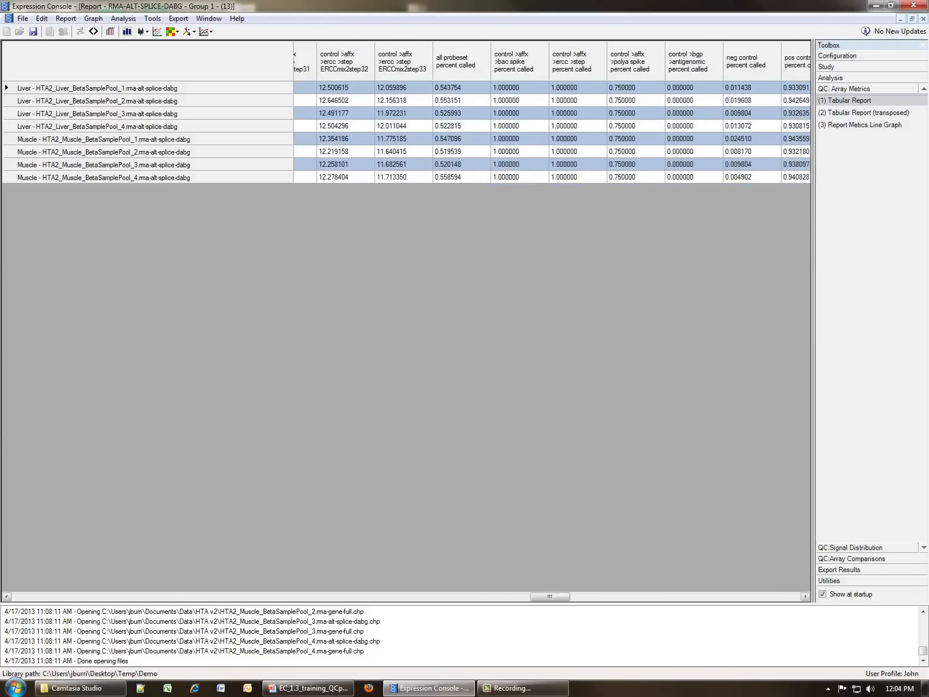
{"action": "left_click", "coordinate": [757, 596]}
{"action": "left_click", "coordinate": [756, 597]}
{"action": "left_click", "coordinate": [757, 597]}
{"action": "left_click", "coordinate": [757, 597]}
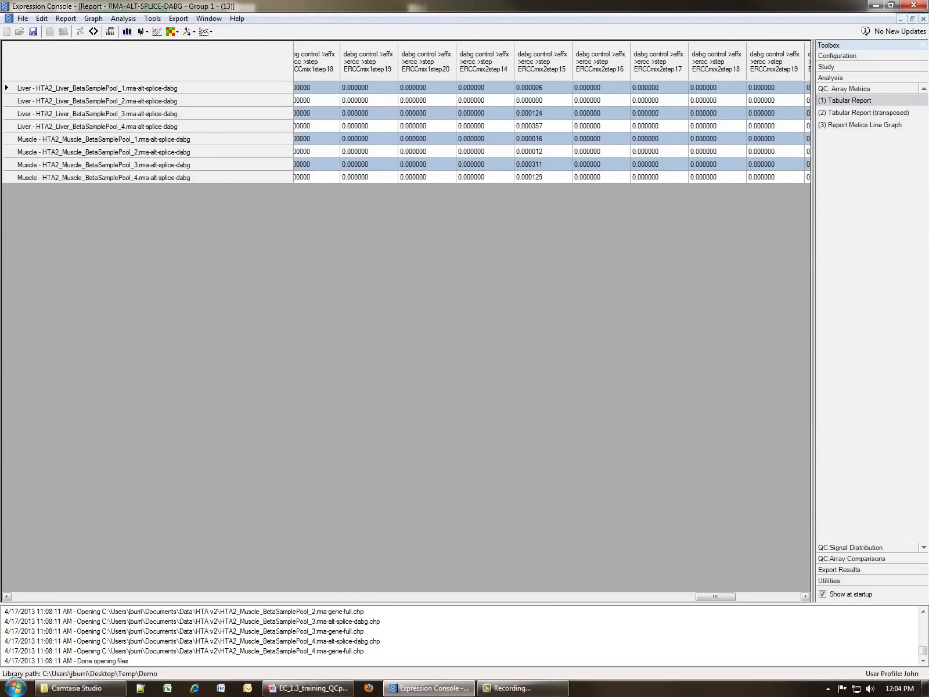
{"action": "left_click", "coordinate": [757, 596]}
{"action": "mouse_move", "coordinate": [757, 597]}
{"action": "left_mouse_down"}
{"action": "mouse_move", "coordinate": [780, 596]}
{"action": "mouse_move", "coordinate": [601, 596]}
{"action": "left_mouse_up"}
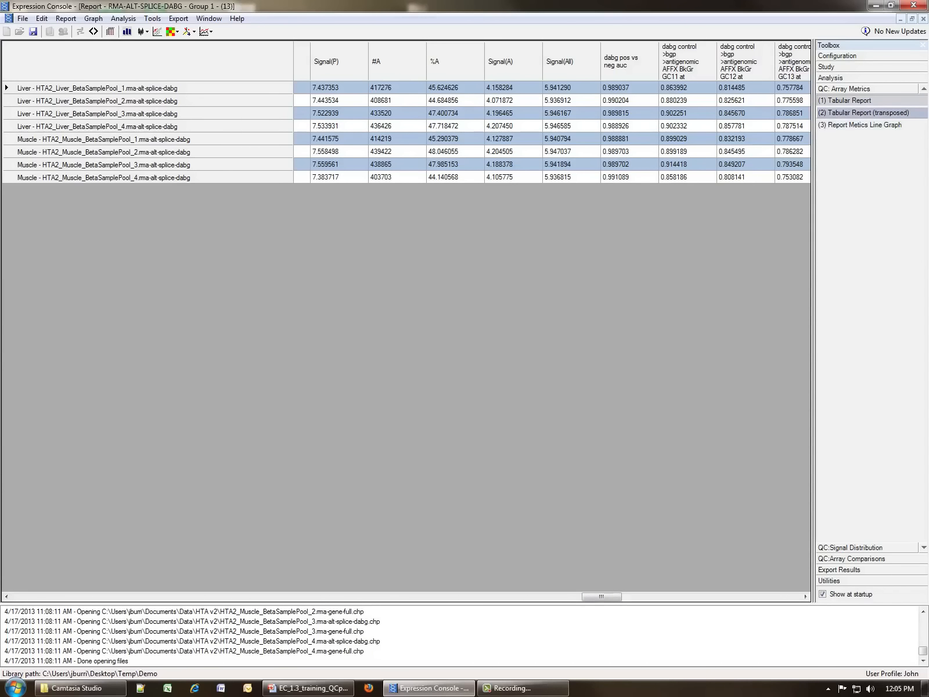
{"action": "left_click", "coordinate": [912, 19]}
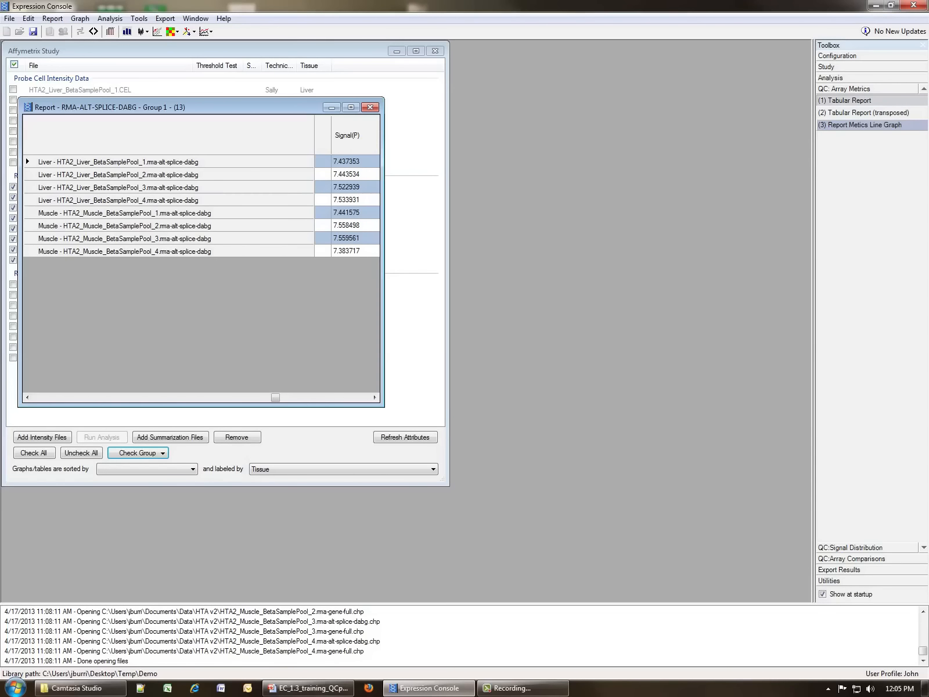
Plot a Report Metrics line graph of the four bac_spike controls: bioB-5_at, bioC-5_at, bioD-5_at and cre-5_at.
{"action": "left_click", "coordinate": [861, 125]}
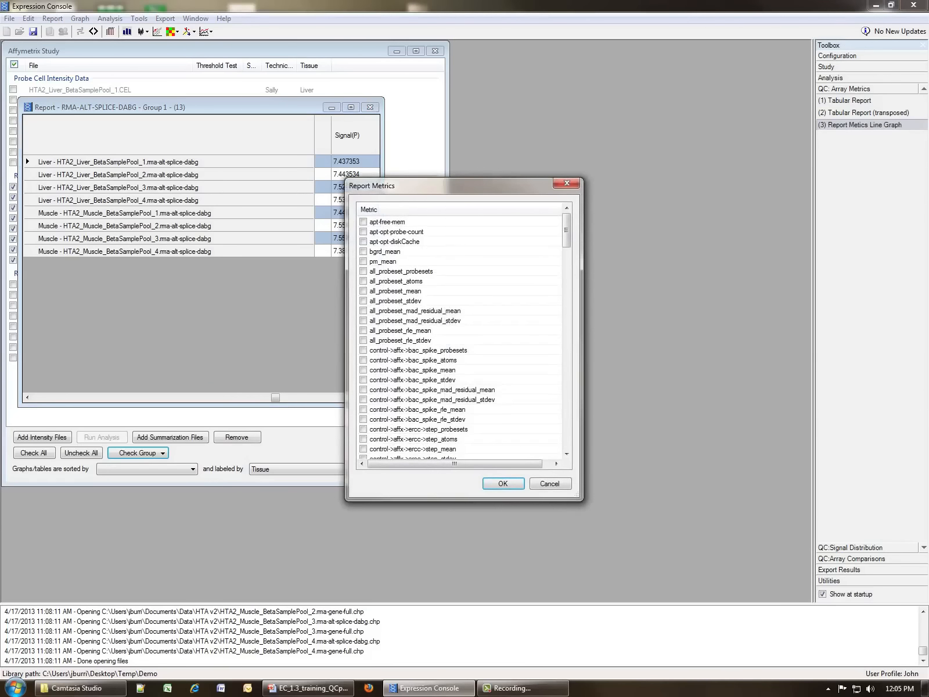
{"action": "left_click_drag", "start_coordinate": [453, 186], "coordinate": [414, 102]}
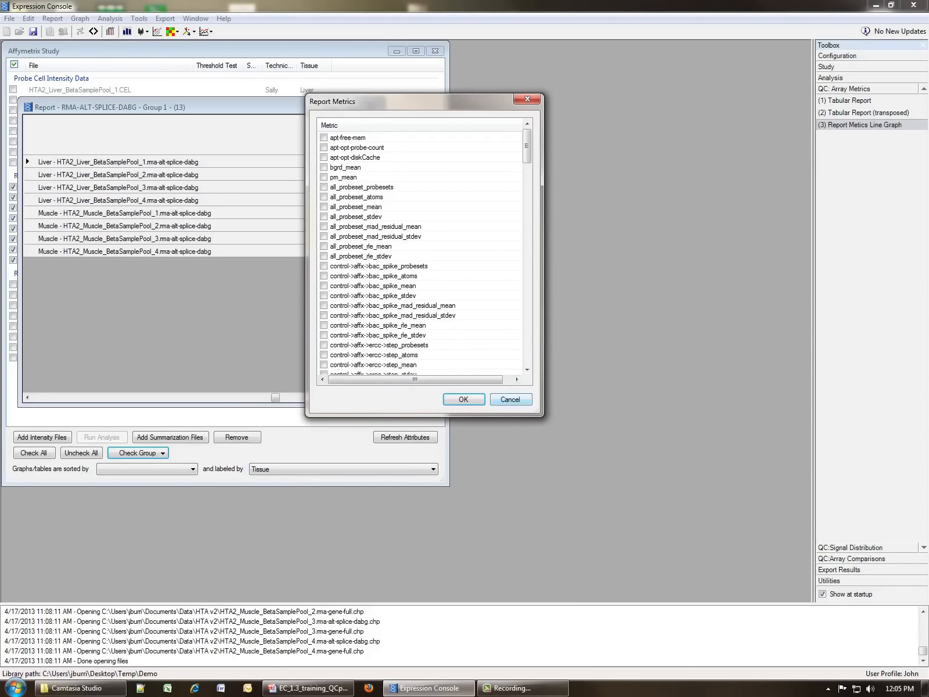
{"action": "left_click_drag", "start_coordinate": [541, 414], "coordinate": [615, 537]}
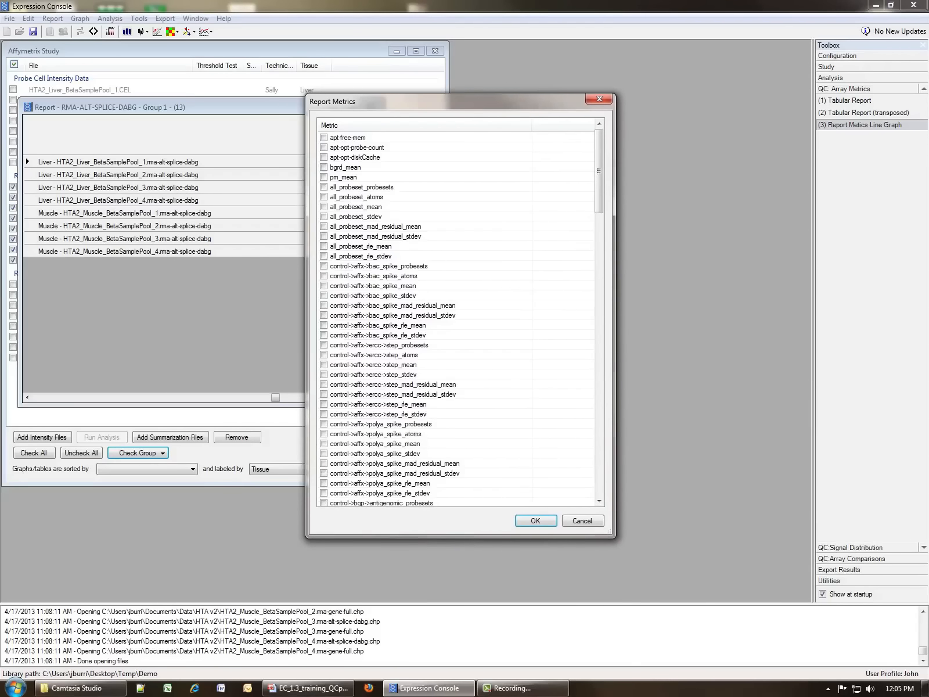
{"action": "scroll", "coordinate": [599, 175], "scroll_direction": "down", "scroll_amount": 12}
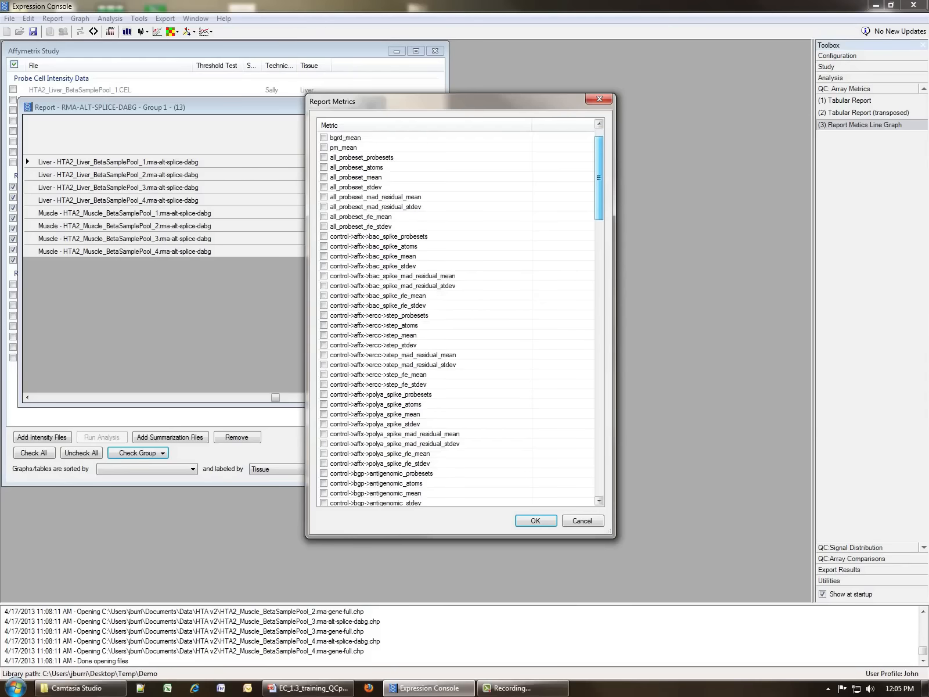
{"action": "scroll", "coordinate": [456, 320], "scroll_direction": "down", "scroll_amount": 6}
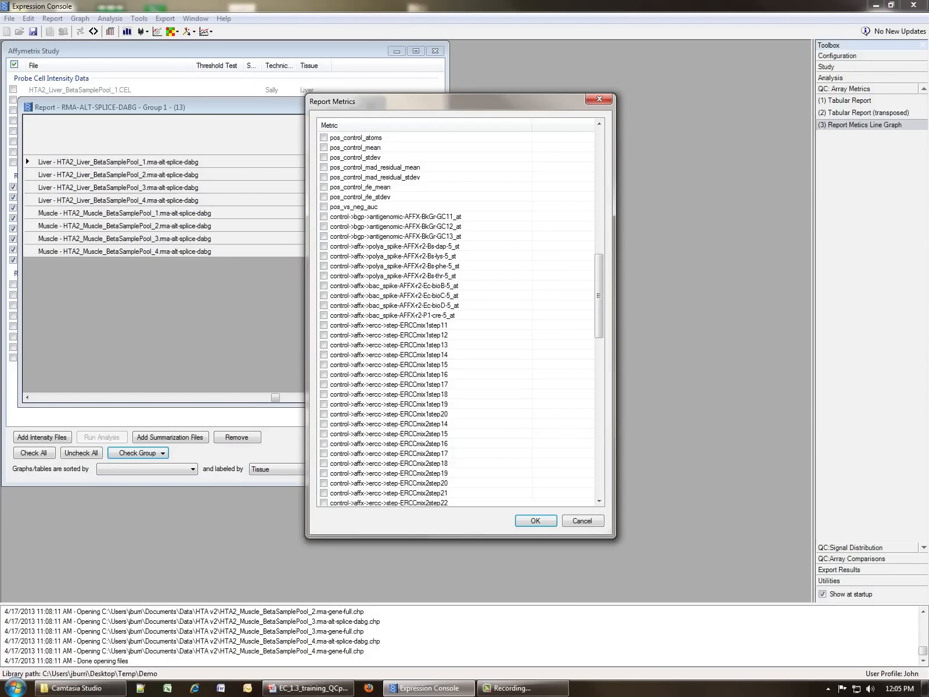
{"action": "left_click", "coordinate": [395, 286]}
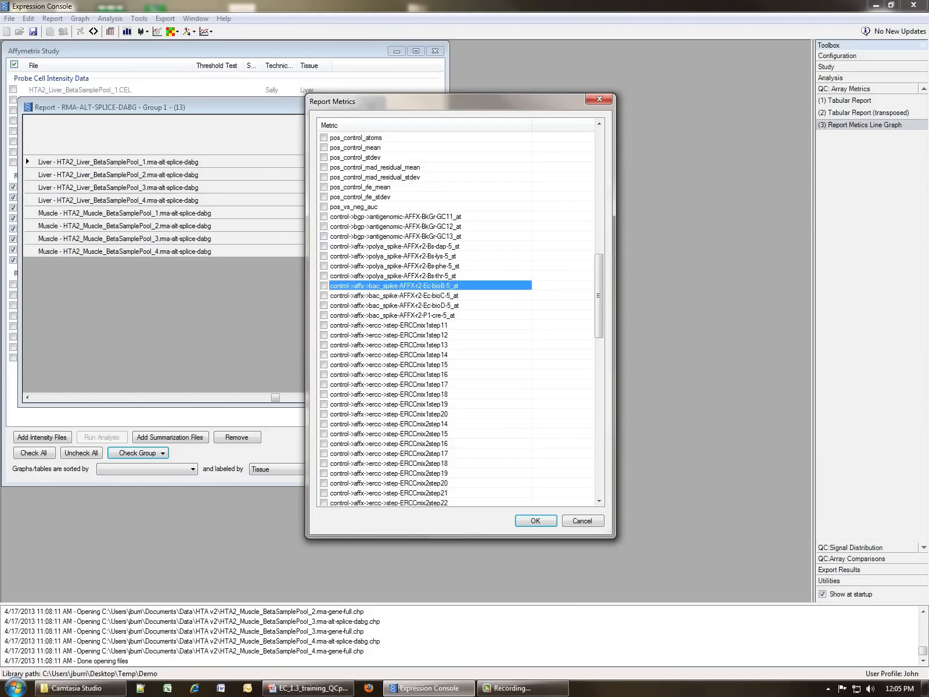
{"action": "key", "text": "shift+Down"}
{"action": "key", "text": "shift+Down"}
{"action": "key", "text": "shift+Down"}
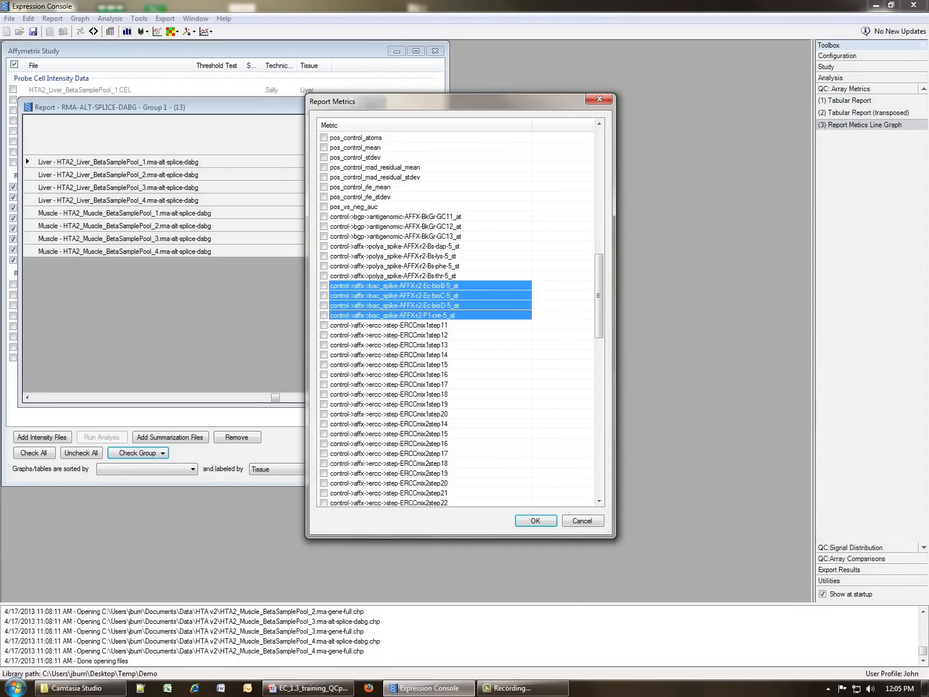
{"action": "key", "text": "space"}
{"action": "key", "text": "Return"}
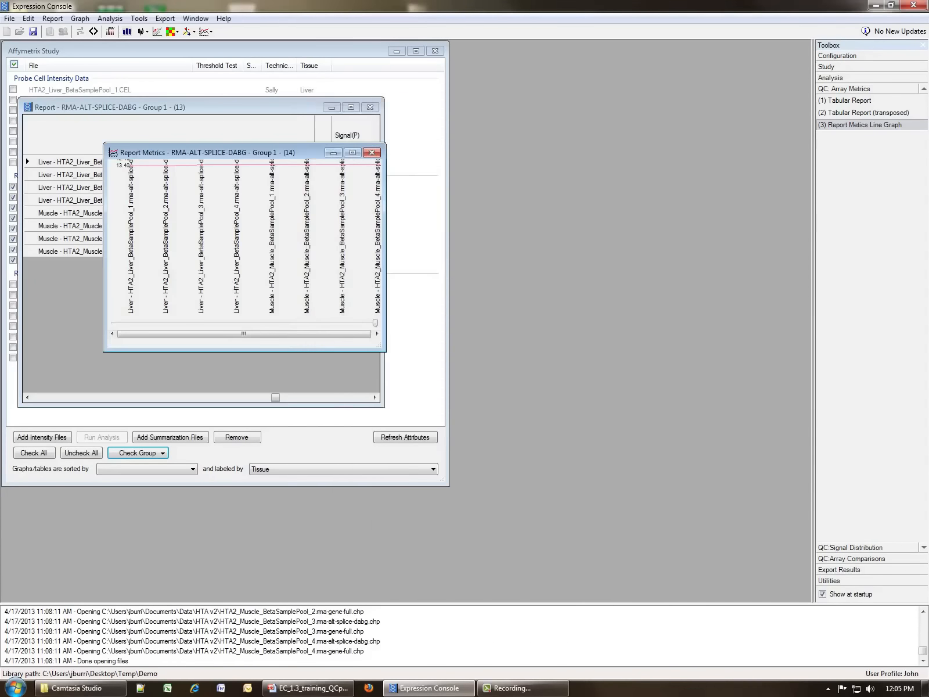
Enlarge the Report Metrics line graph, inspect its sample points and view the graph's save and copy options.
{"action": "left_click_drag", "start_coordinate": [385, 351], "coordinate": [603, 601]}
{"action": "mouse_move", "coordinate": [396, 369]}
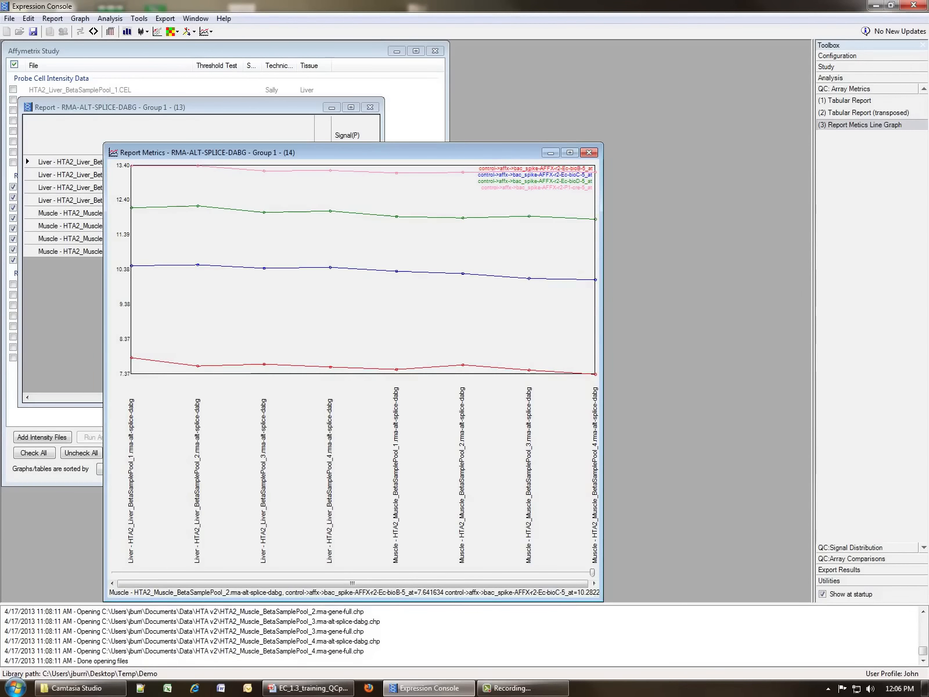
{"action": "right_click", "coordinate": [438, 328]}
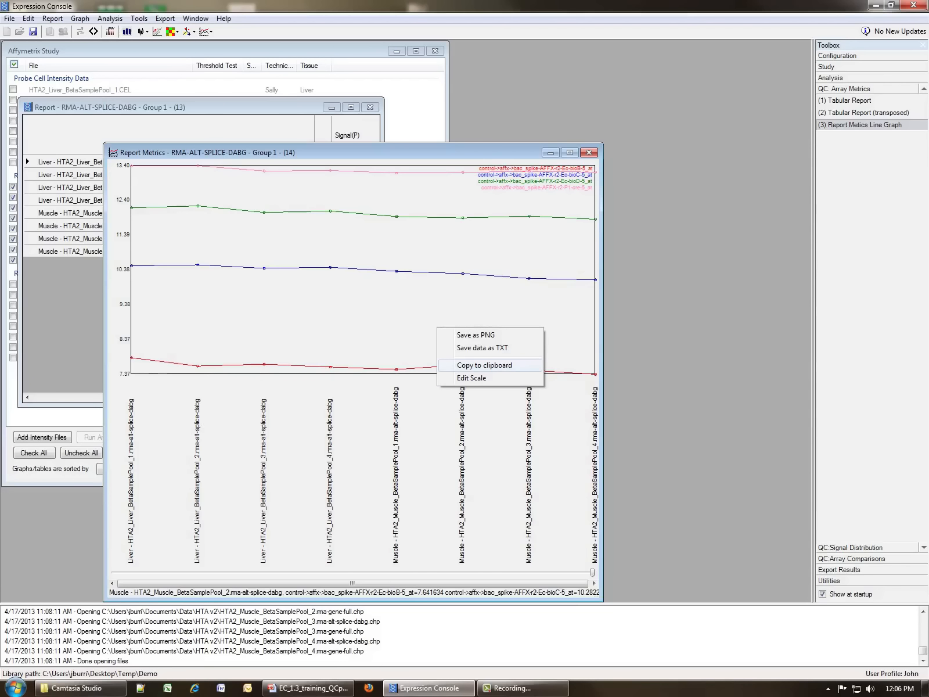
{"action": "left_click", "coordinate": [554, 351]}
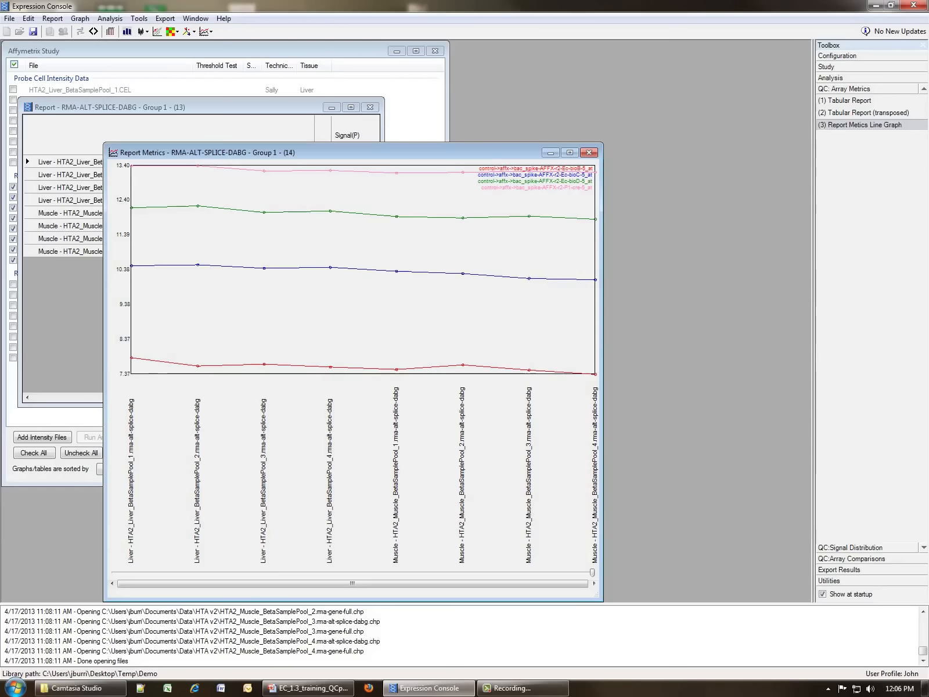
Generate the Signal Histogram for the RMA-ALT-SPLICE-DABG group and enlarge its window.
{"action": "left_click", "coordinate": [850, 548]}
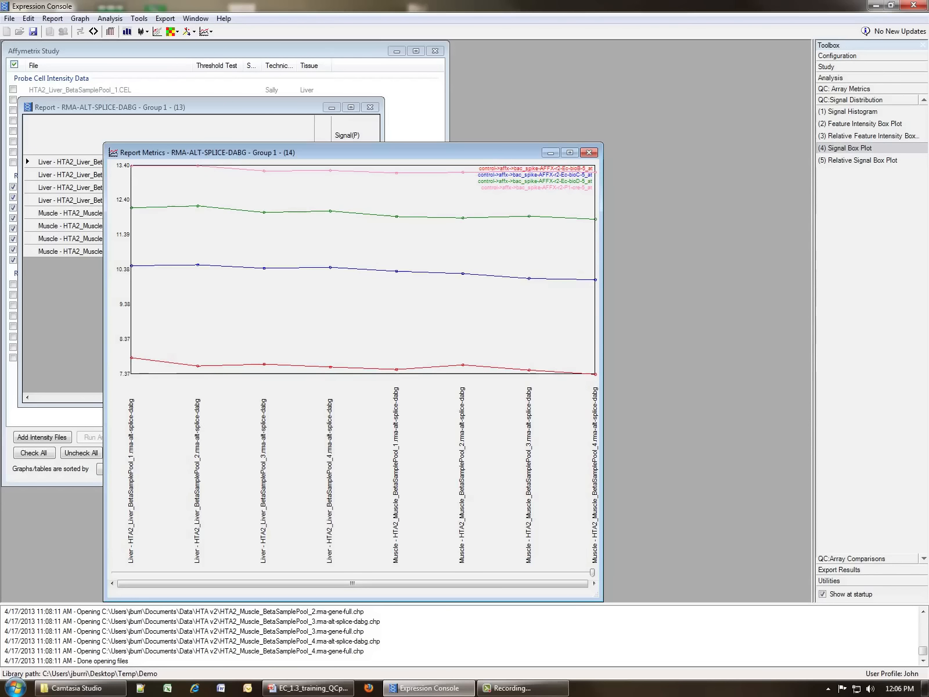
{"action": "left_click", "coordinate": [853, 111]}
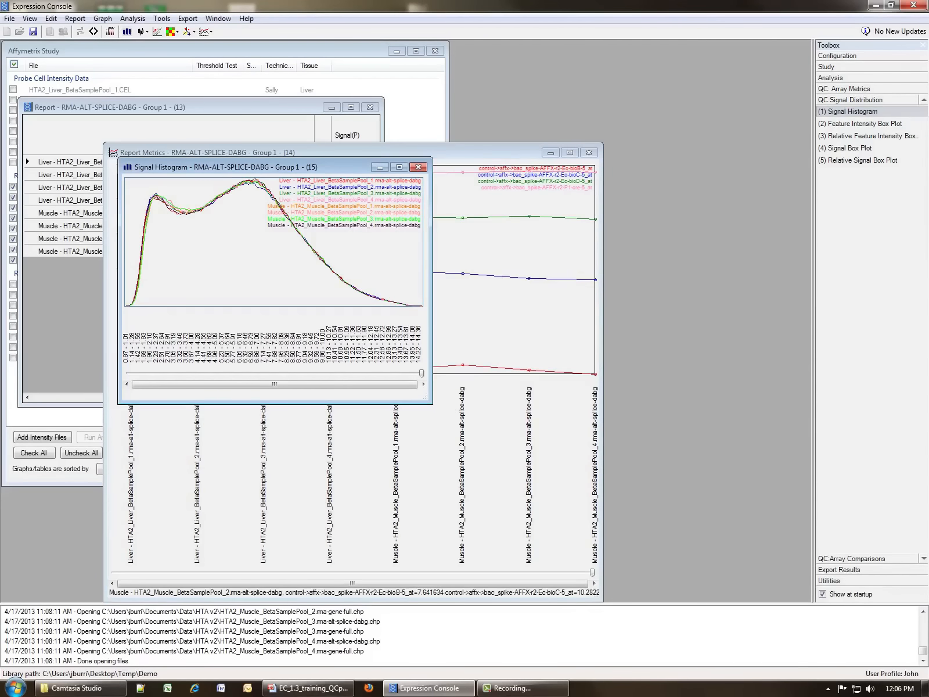
{"action": "left_click_drag", "start_coordinate": [429, 400], "coordinate": [530, 527]}
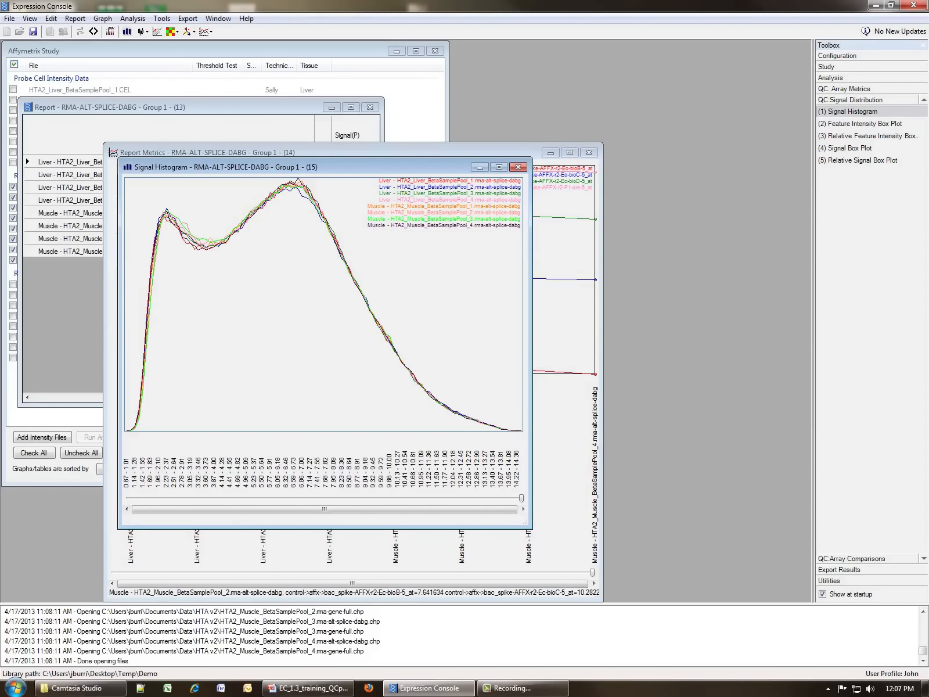
Check only the Probe Cell Intensity Data files and generate their Feature Intensity Box Plot.
{"action": "left_click", "coordinate": [860, 123]}
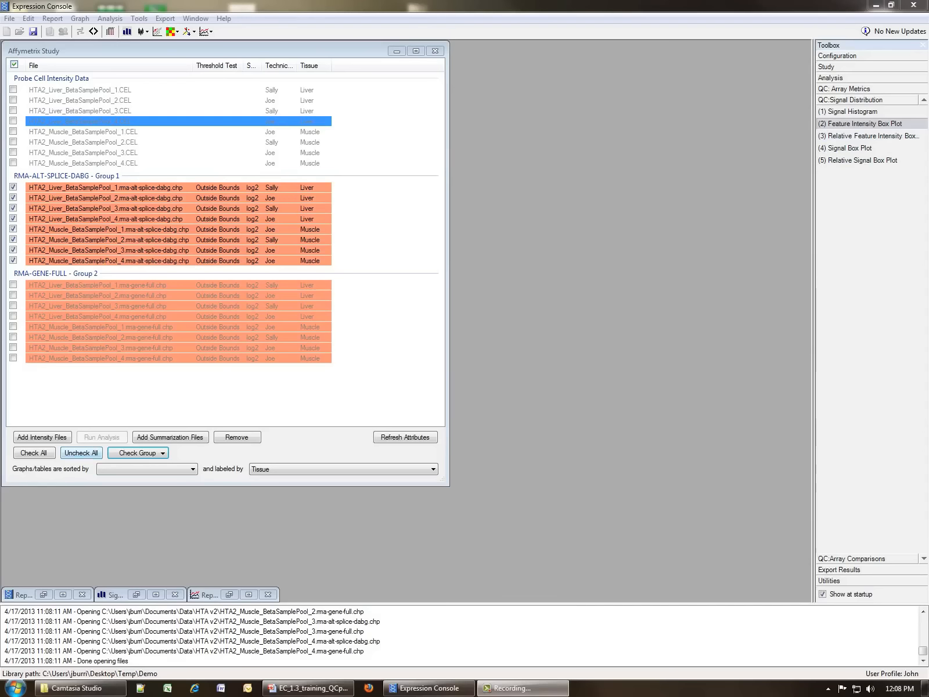
{"action": "left_click", "coordinate": [140, 453]}
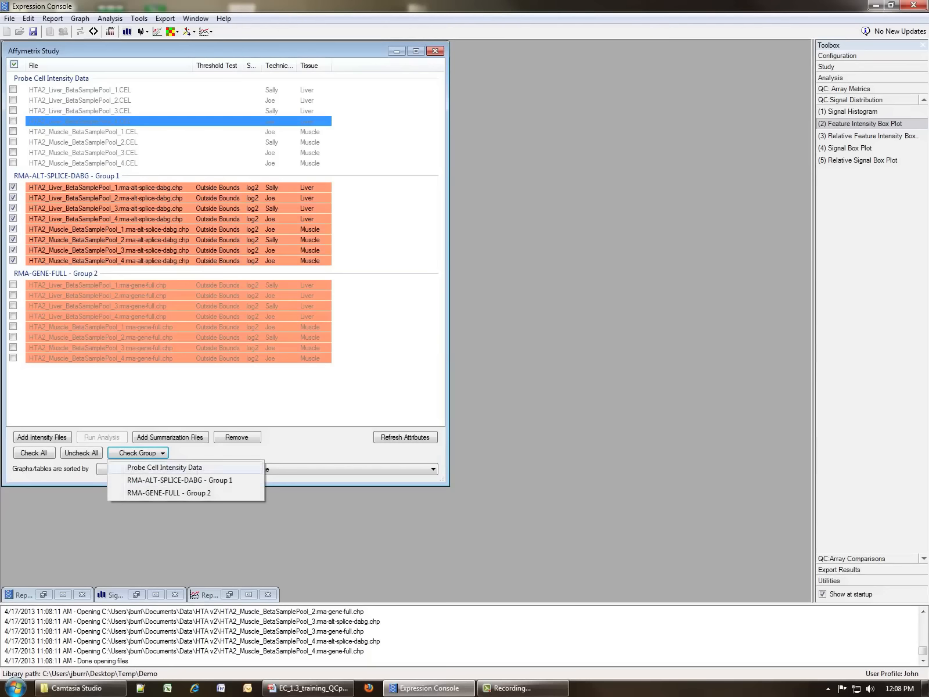
{"action": "left_click", "coordinate": [164, 467]}
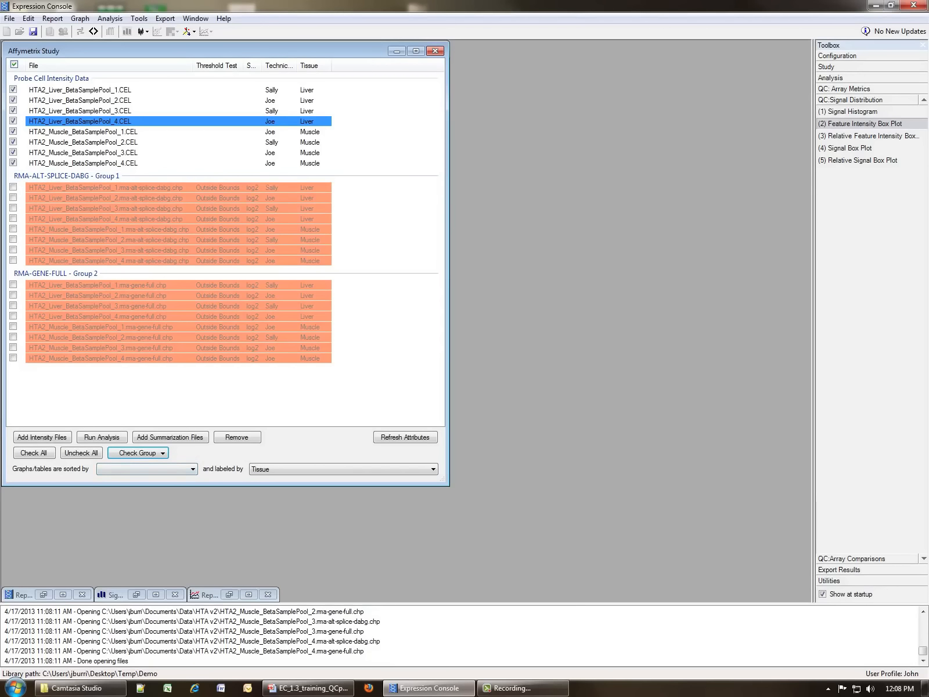
{"action": "left_click", "coordinate": [860, 124]}
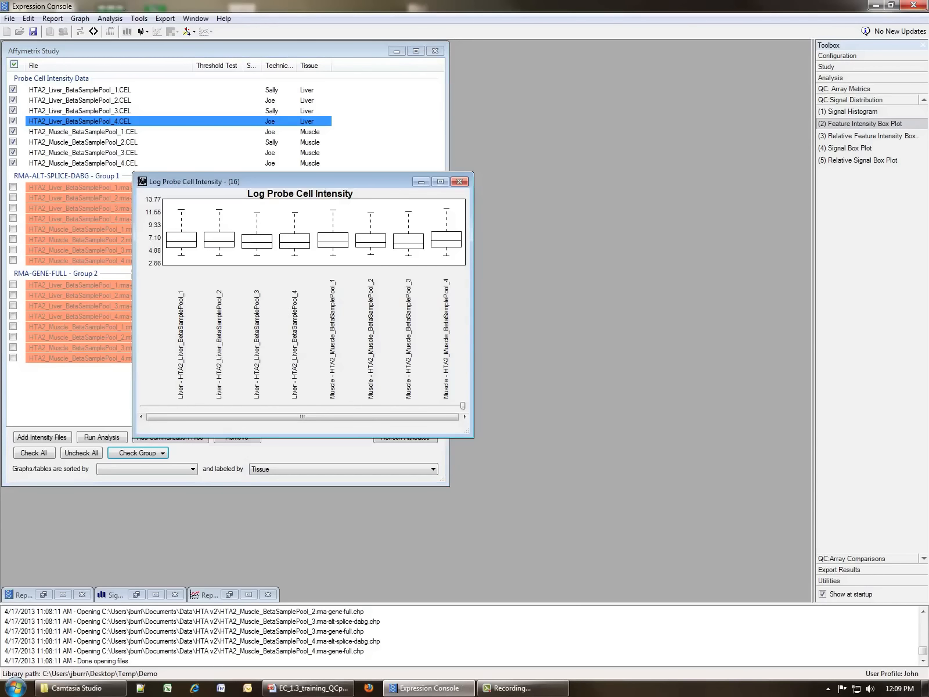
Enlarge the Log Probe Cell Intensity box plot, examine the sample distributions and close the graph.
{"action": "left_click_drag", "start_coordinate": [472, 437], "coordinate": [584, 524]}
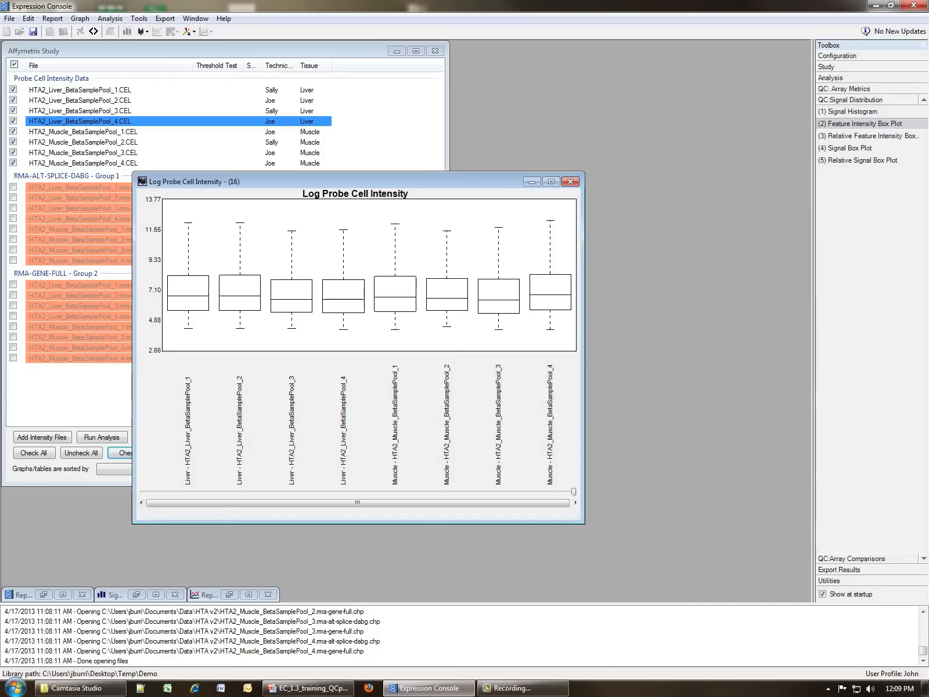
{"action": "key", "text": "F10"}
{"action": "left_click", "coordinate": [570, 181]}
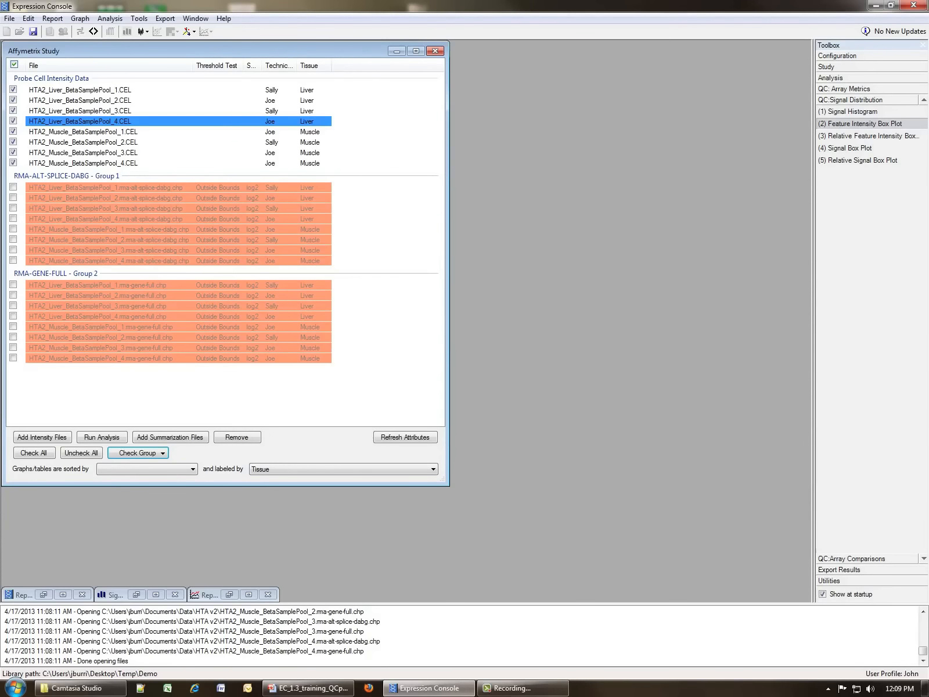
Check only samples 1 and 2 of both liver and muscle in the RMA-ALT-SPLICE-DABG group for array comparison.
{"action": "left_click", "coordinate": [852, 558]}
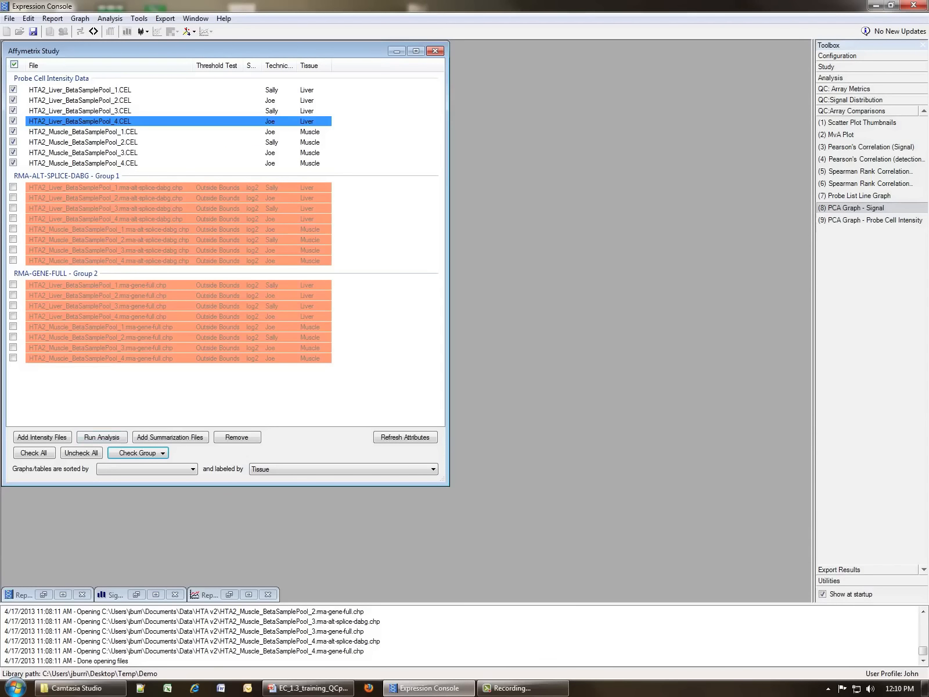
{"action": "left_click", "coordinate": [163, 453]}
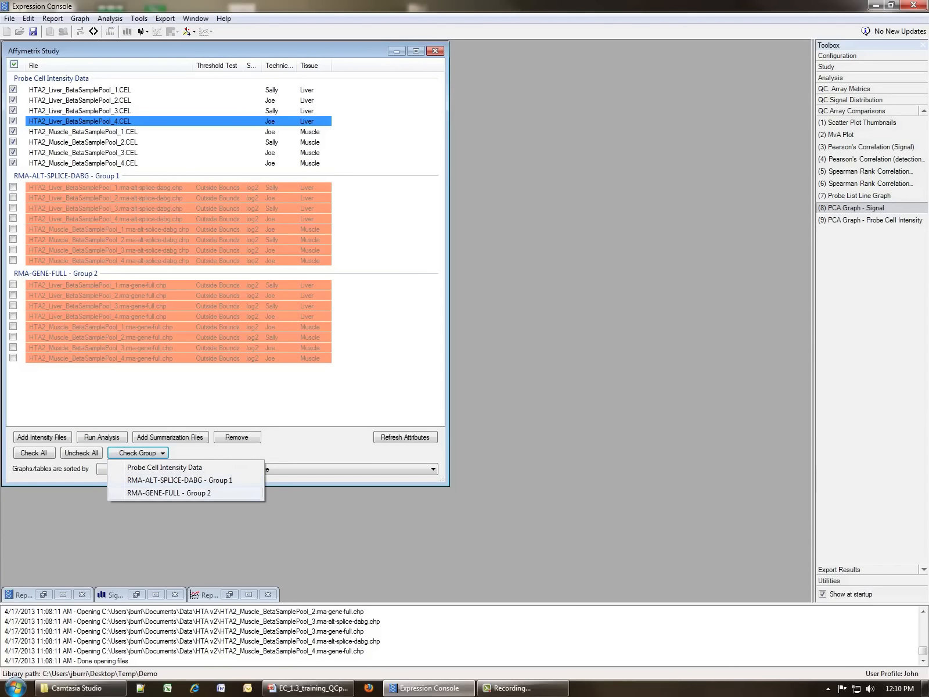
{"action": "left_click", "coordinate": [179, 480]}
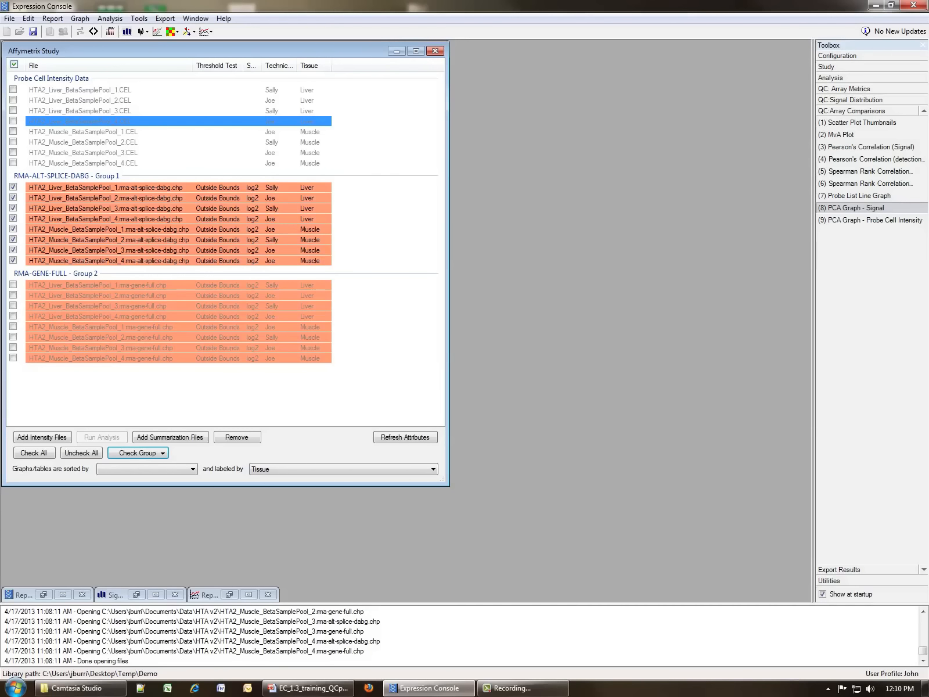
{"action": "left_click", "coordinate": [13, 208]}
{"action": "left_click", "coordinate": [13, 218]}
{"action": "left_click", "coordinate": [14, 250]}
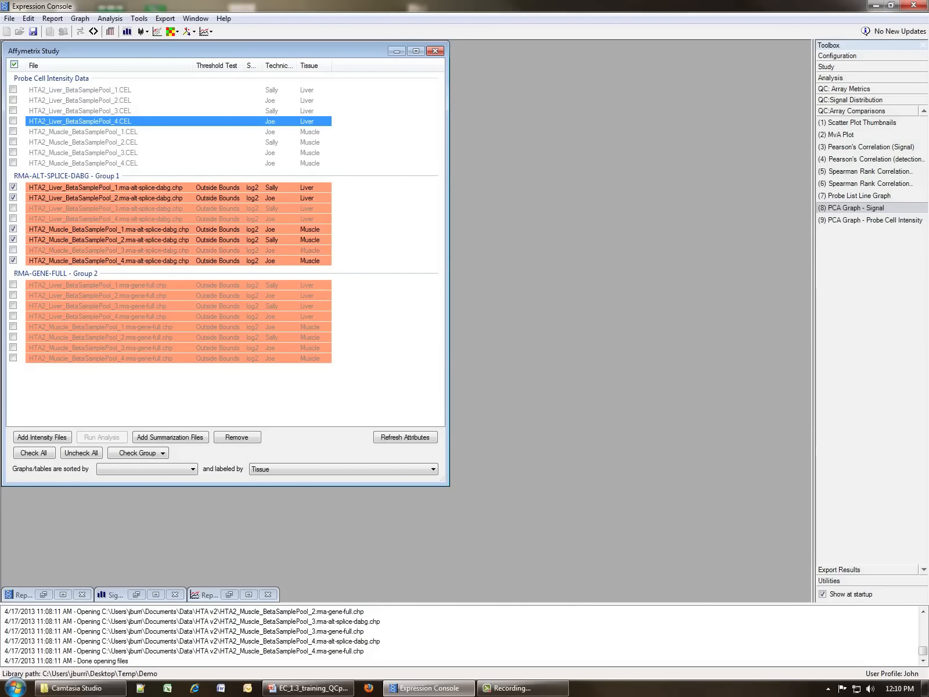
{"action": "left_click", "coordinate": [13, 260]}
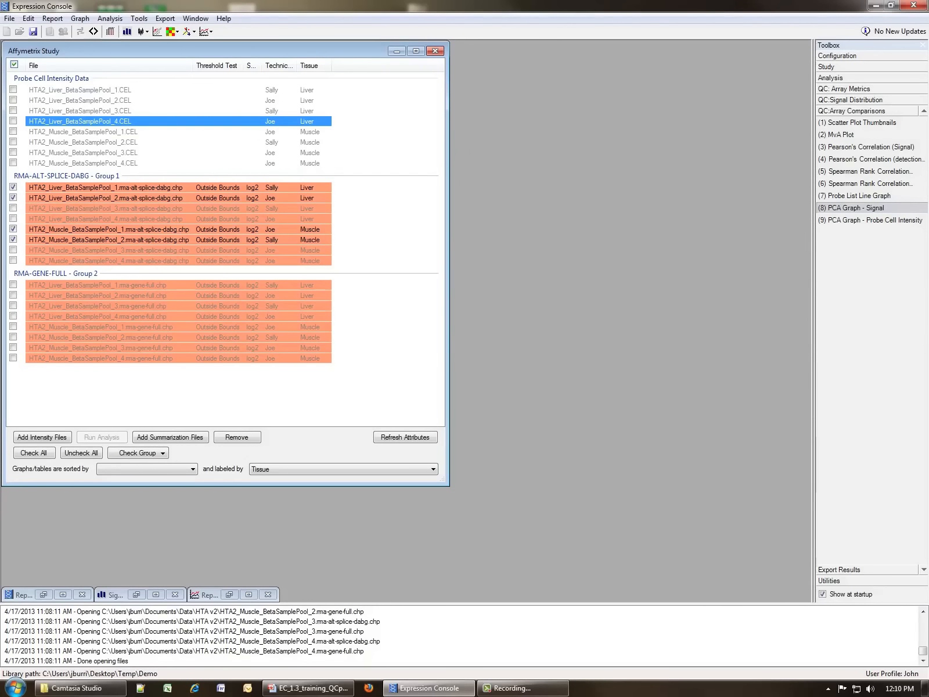
Generate Scatter Plot Thumbnails for the four checked samples, examine the pairwise plots and close them.
{"action": "left_click", "coordinate": [858, 123]}
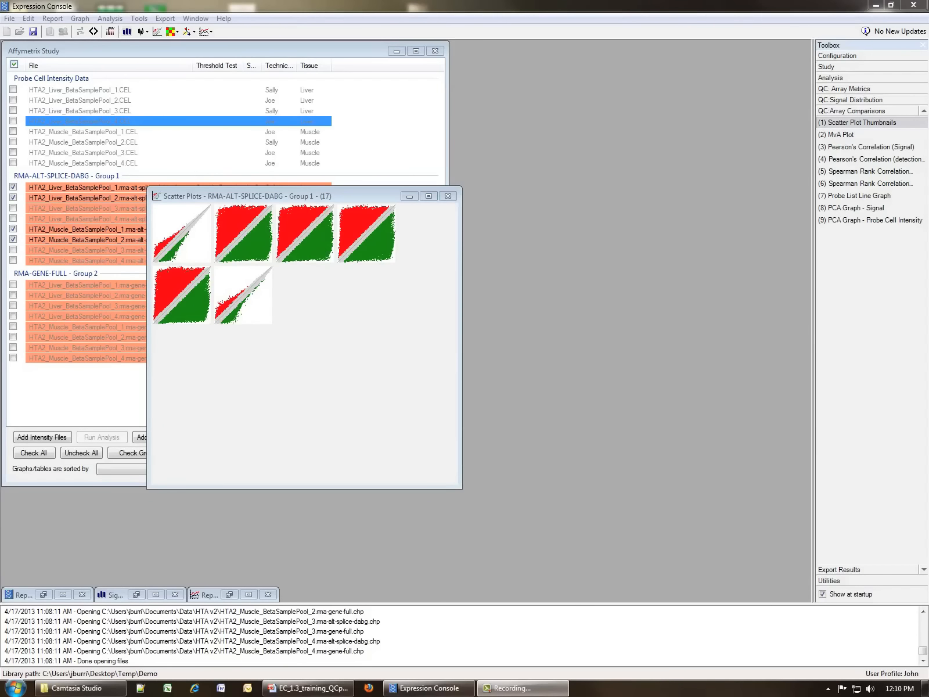
{"action": "left_click_drag", "start_coordinate": [304, 197], "coordinate": [414, 170]}
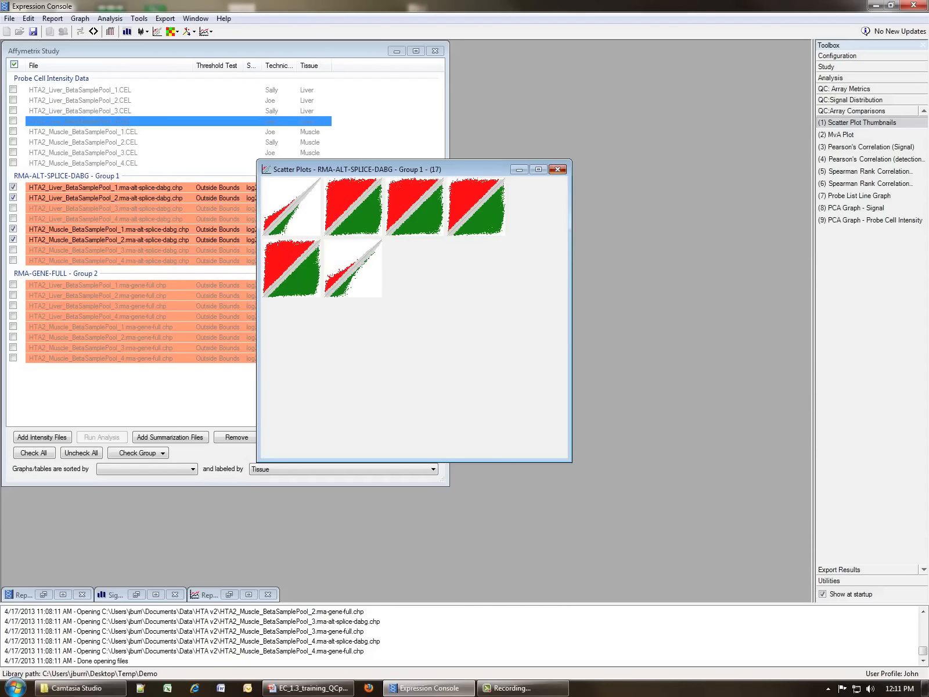
{"action": "left_click", "coordinate": [558, 169]}
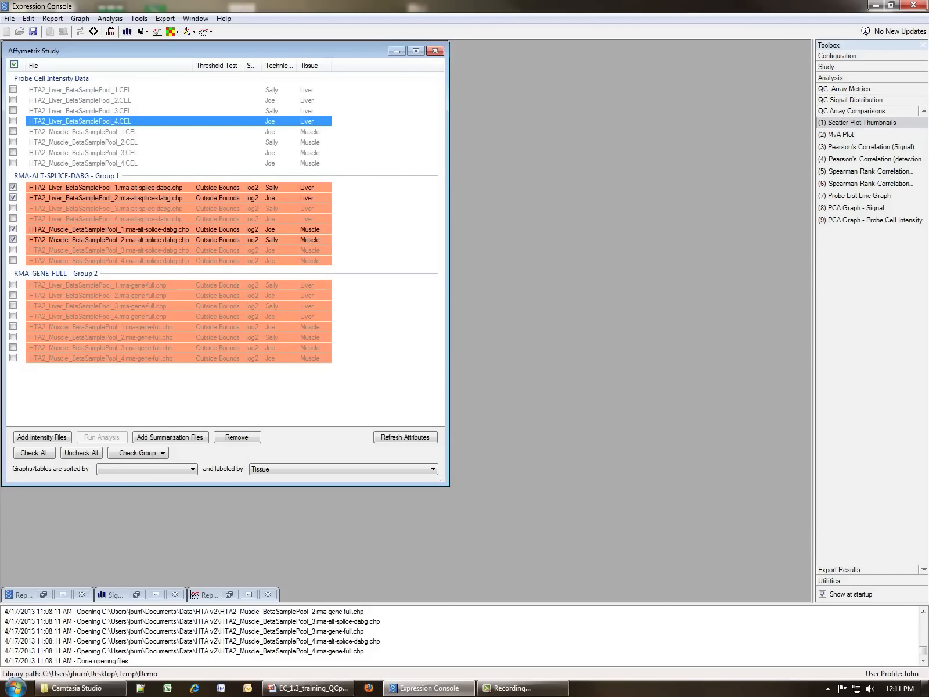
Check the whole RMA-ALT-SPLICE-DABG group, generate its Pearson's Correlation (Signal) heat map and enlarge the graph window.
{"action": "left_click", "coordinate": [138, 453]}
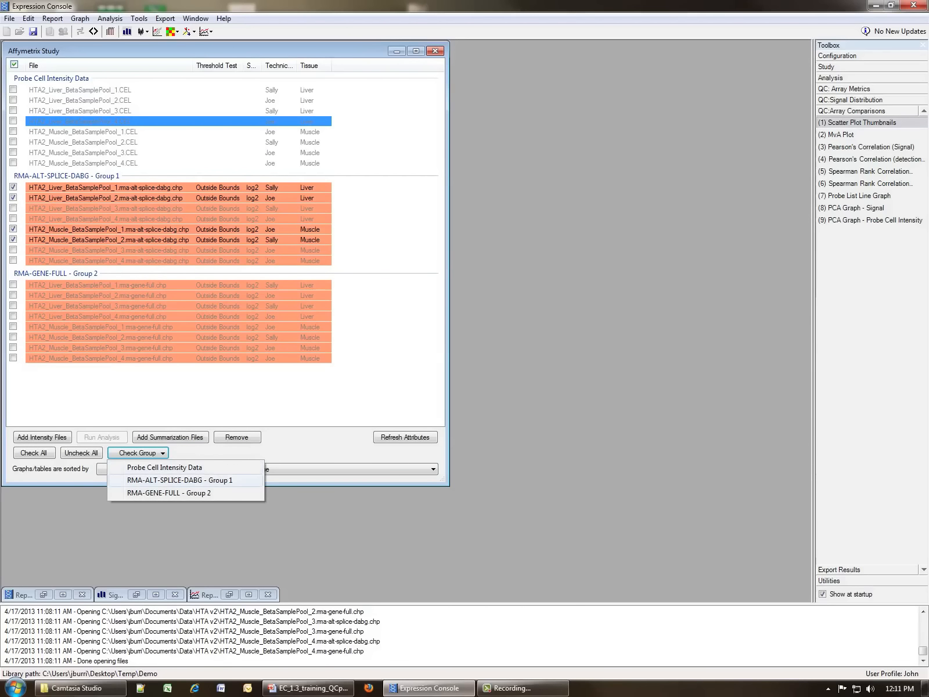
{"action": "left_click", "coordinate": [145, 478]}
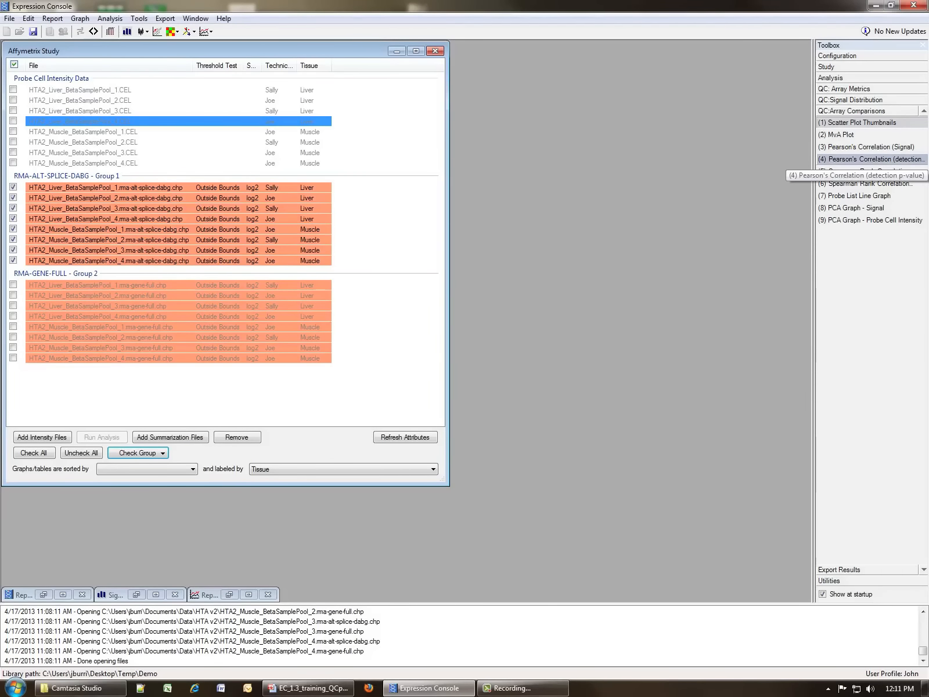
{"action": "left_click", "coordinate": [866, 147]}
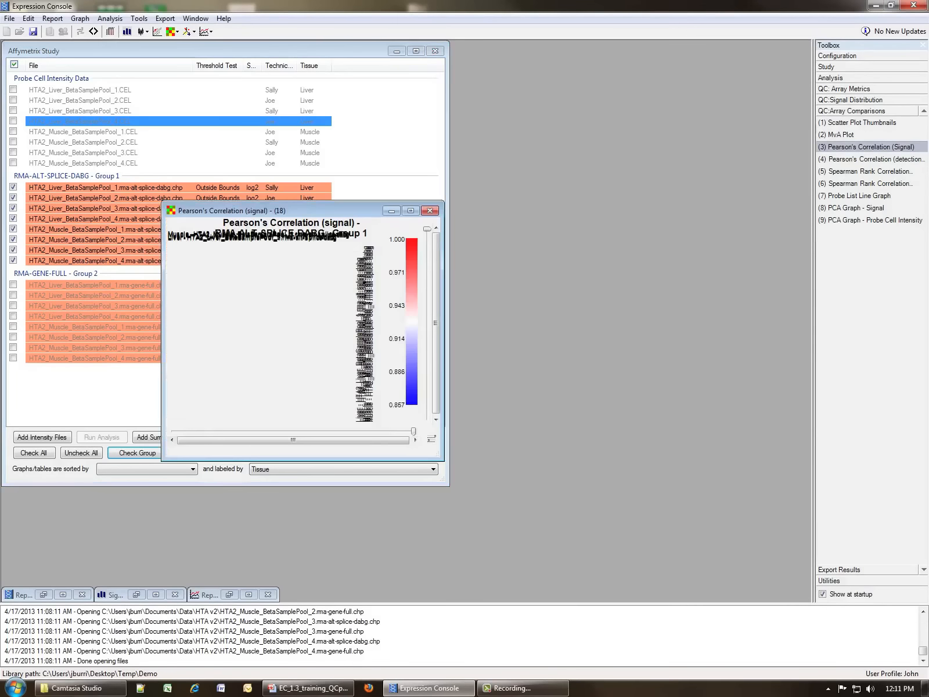
{"action": "left_click_drag", "start_coordinate": [331, 211], "coordinate": [310, 127]}
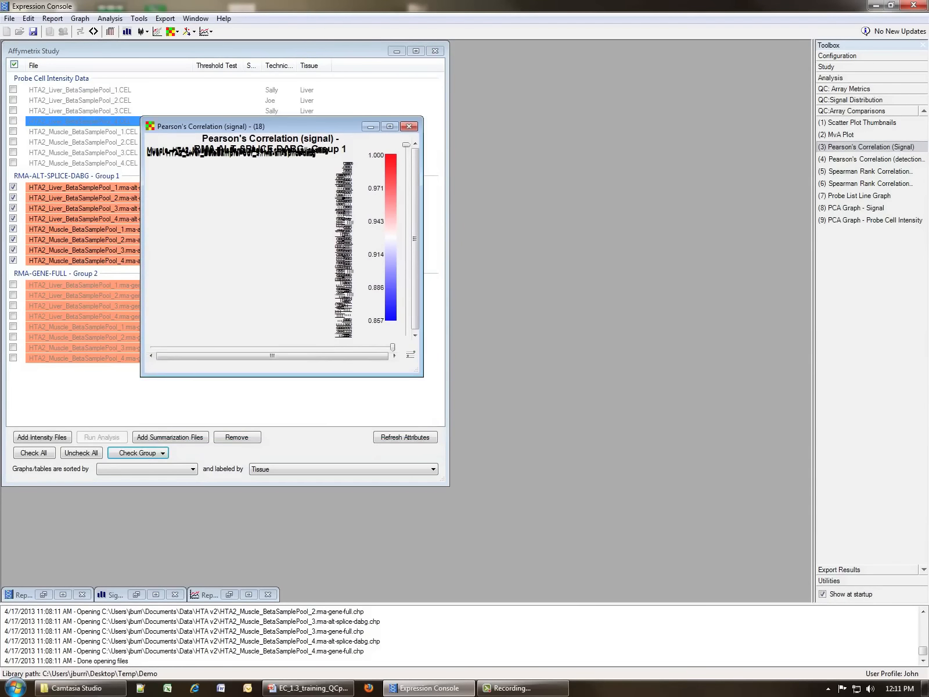
{"action": "left_click_drag", "start_coordinate": [422, 377], "coordinate": [717, 601]}
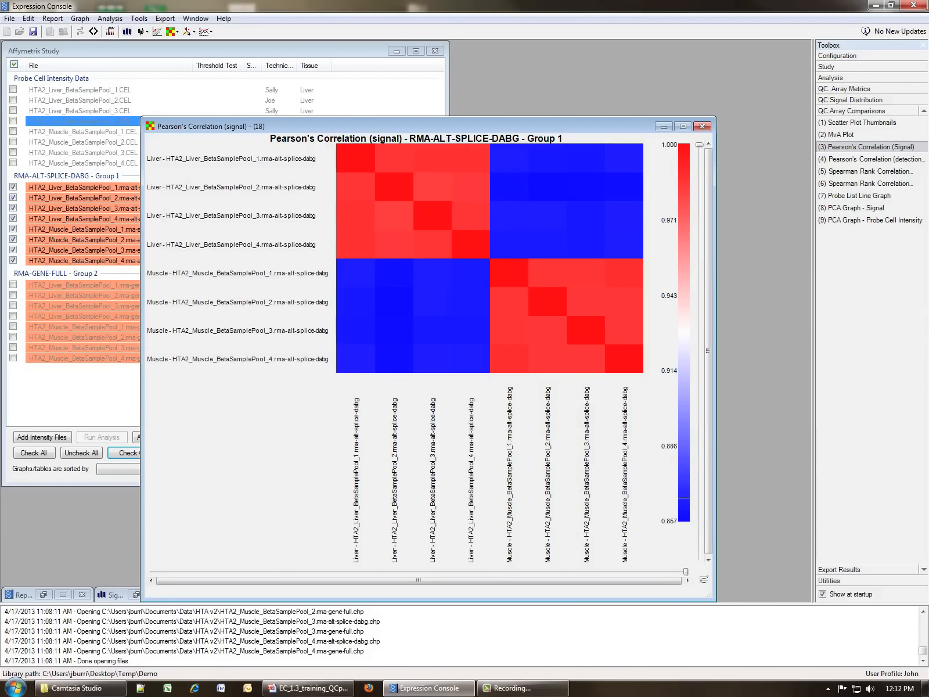
Look through the study's sorting and labeling attributes for graphs, and close the Pearson's Correlation heat map.
{"action": "left_click", "coordinate": [69, 273]}
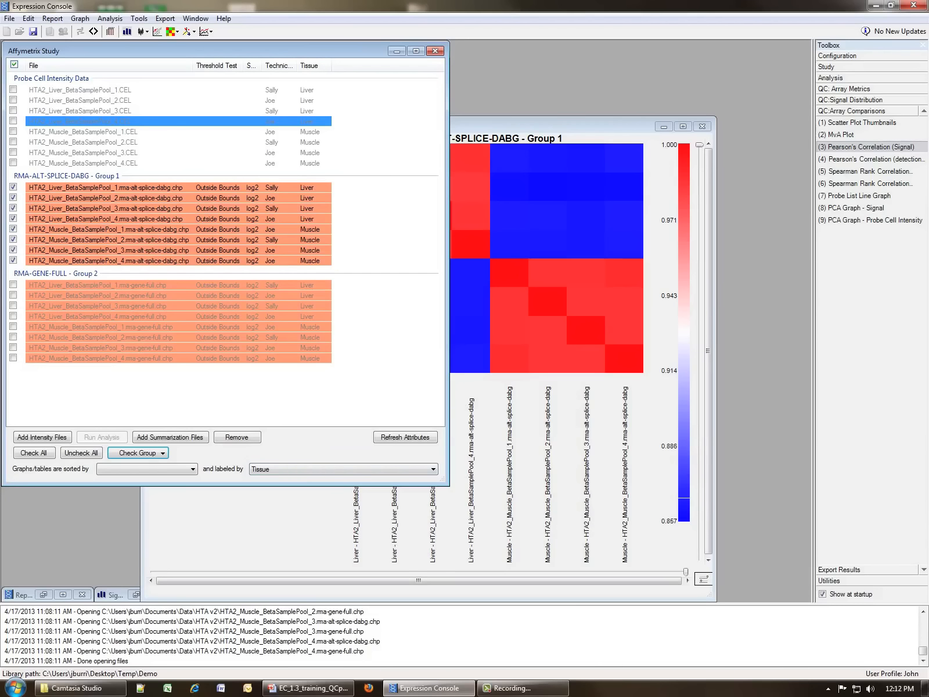
{"action": "left_click", "coordinate": [193, 469]}
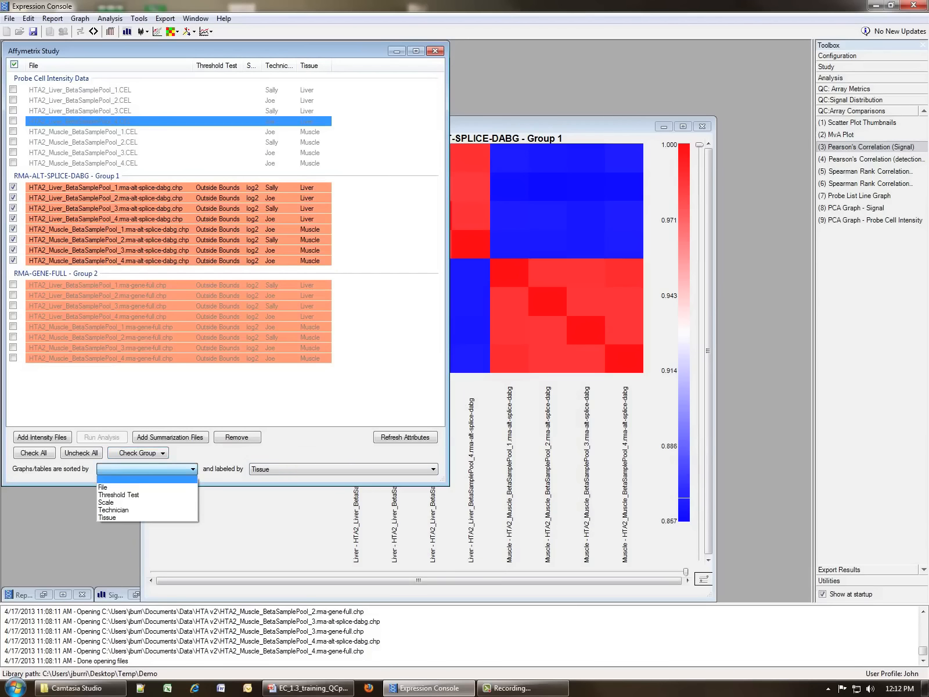
{"action": "key", "text": "Escape"}
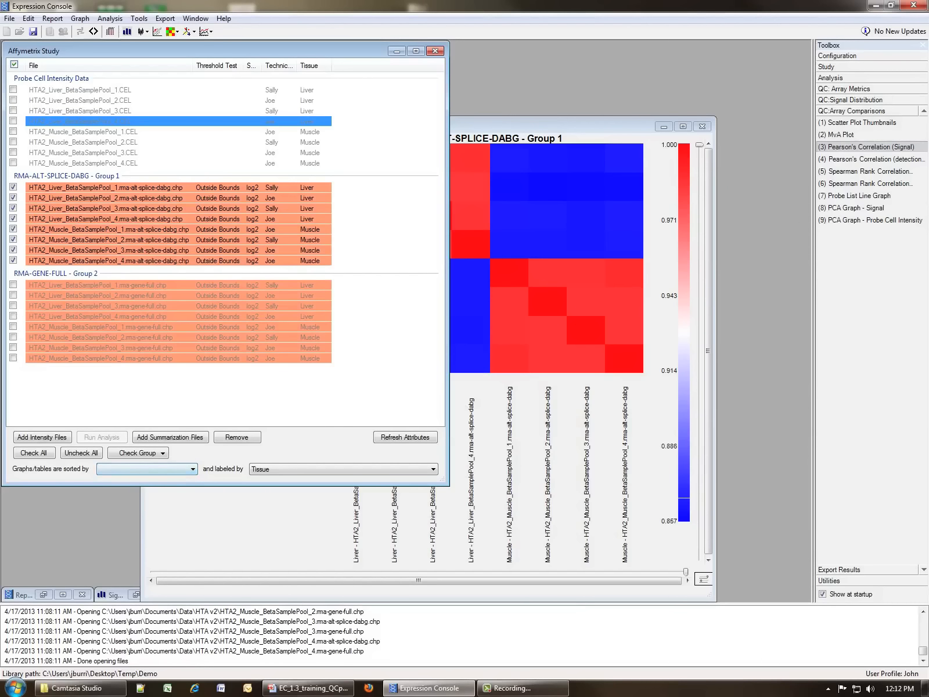
{"action": "key", "text": "alt+Down"}
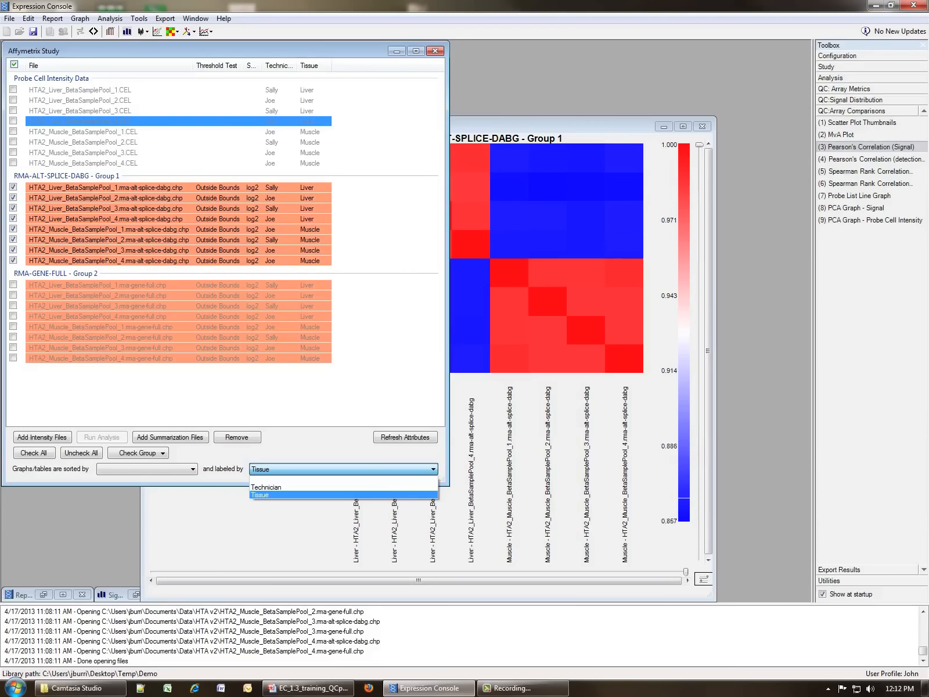
{"action": "key", "text": "Return"}
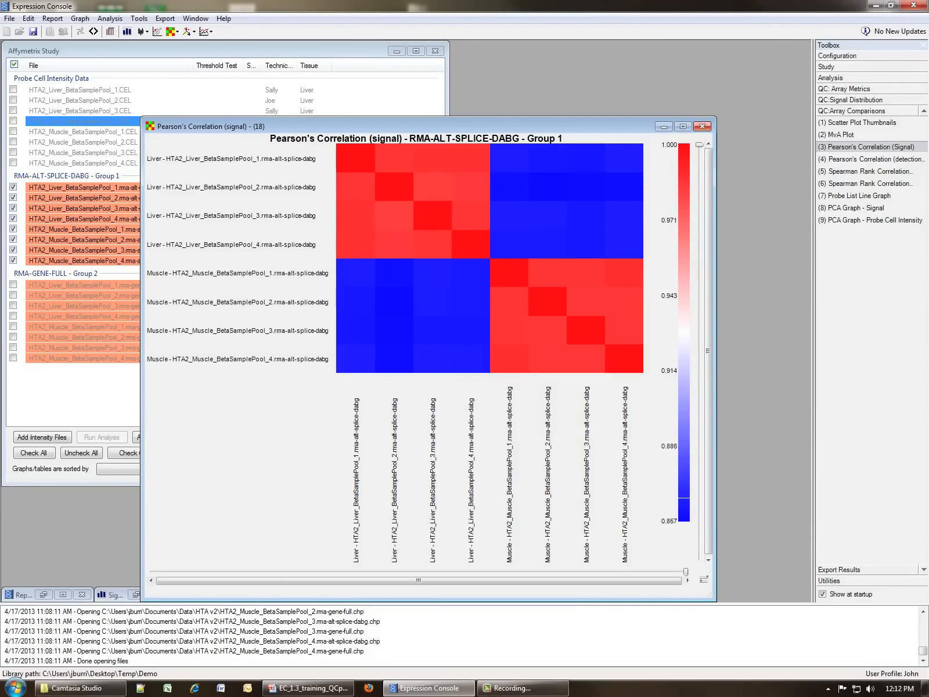
{"action": "left_click", "coordinate": [703, 126]}
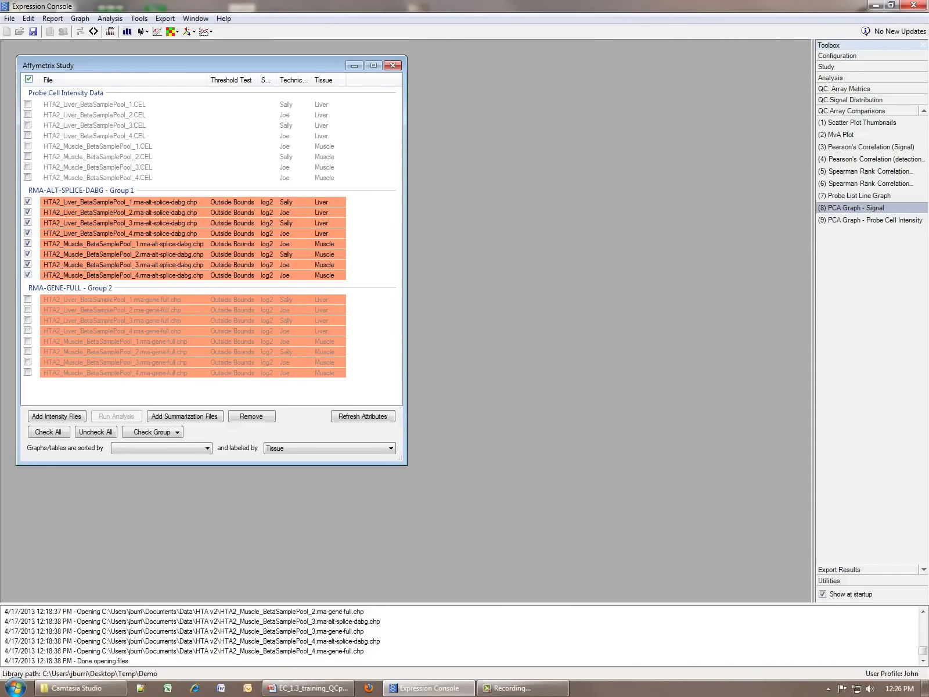
Generate the signal PCA graph for the RMA-ALT-SPLICE-DABG group and enlarge its window and plot.
{"action": "left_click", "coordinate": [856, 208]}
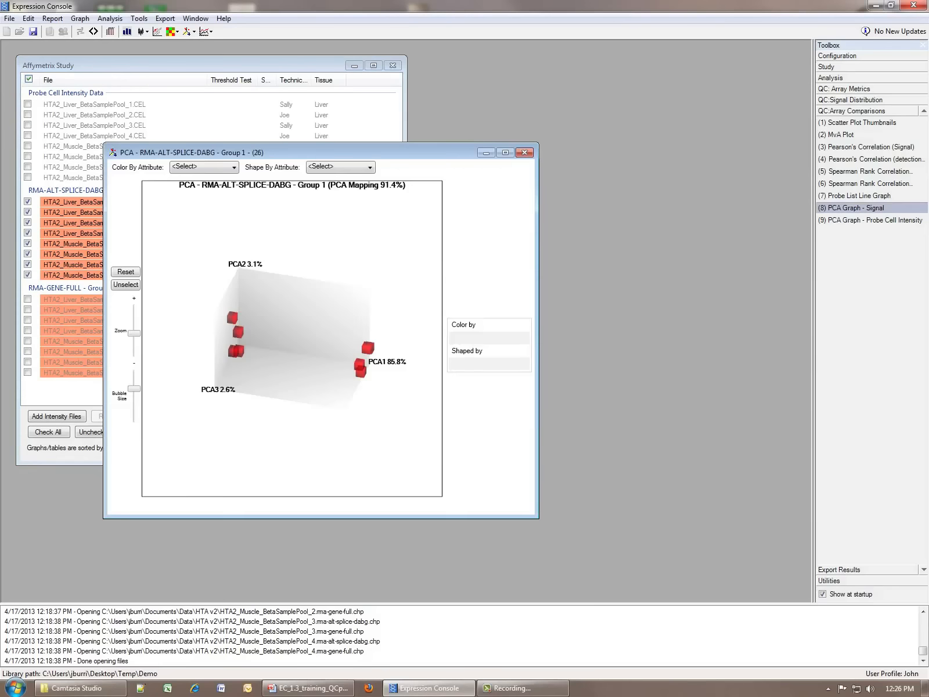
{"action": "left_click_drag", "start_coordinate": [349, 153], "coordinate": [332, 61]}
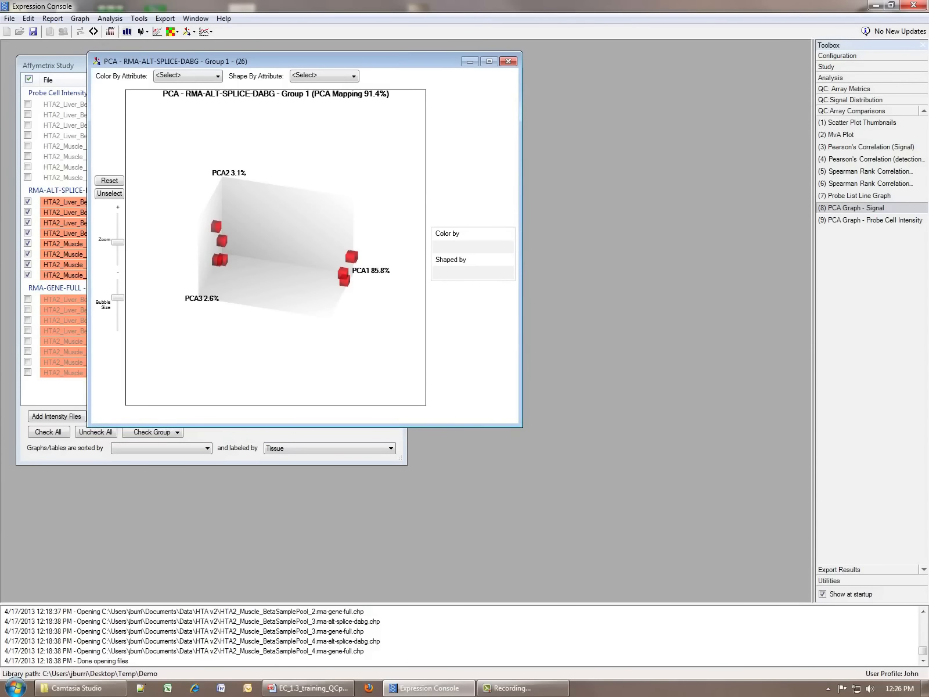
{"action": "left_click_drag", "start_coordinate": [522, 427], "coordinate": [714, 599]}
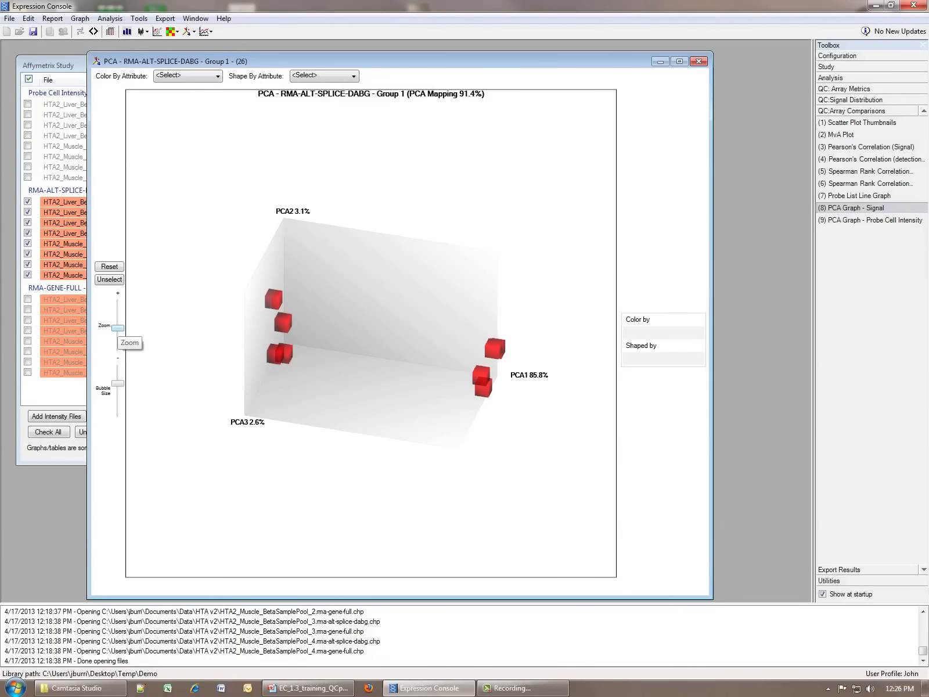
{"action": "left_click_drag", "start_coordinate": [117, 328], "coordinate": [117, 318]}
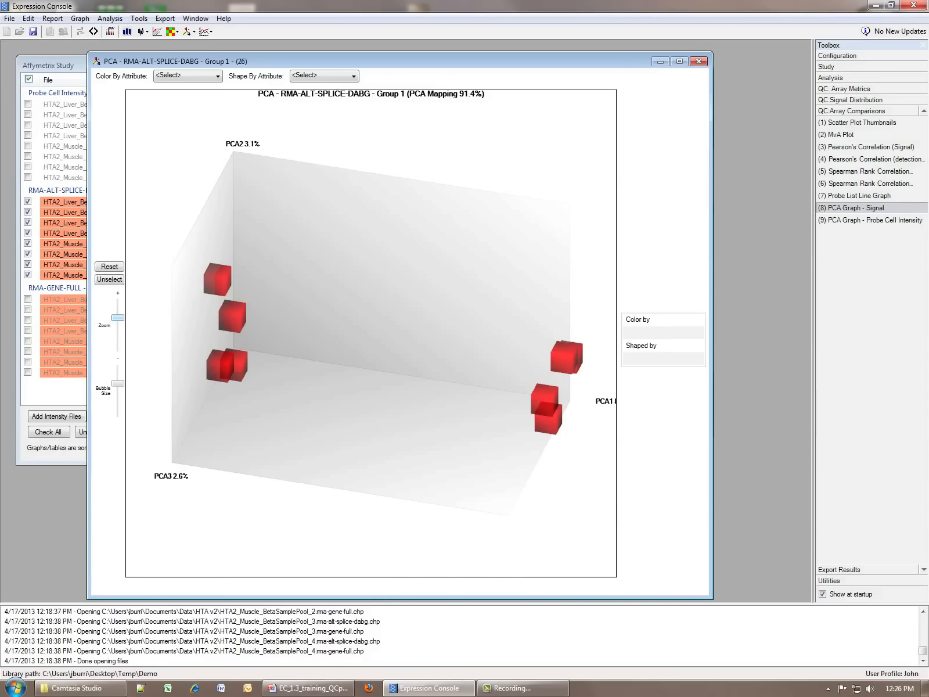
{"action": "mouse_move", "coordinate": [232, 317]}
Color the PCA samples by Technician and examine their clustering from different angles.
{"action": "left_click", "coordinate": [217, 76]}
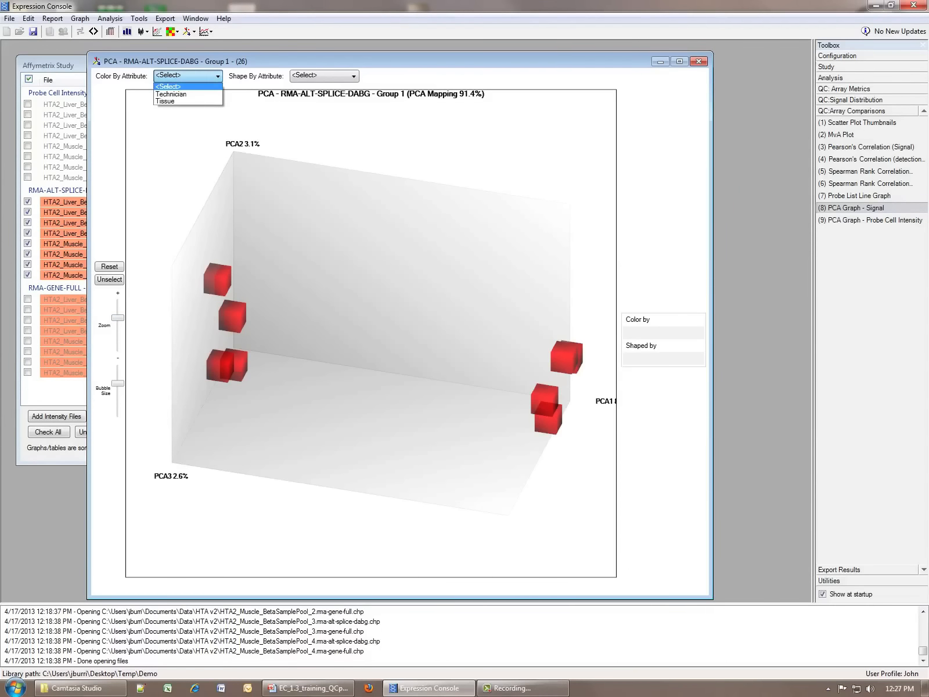
{"action": "left_click", "coordinate": [180, 93]}
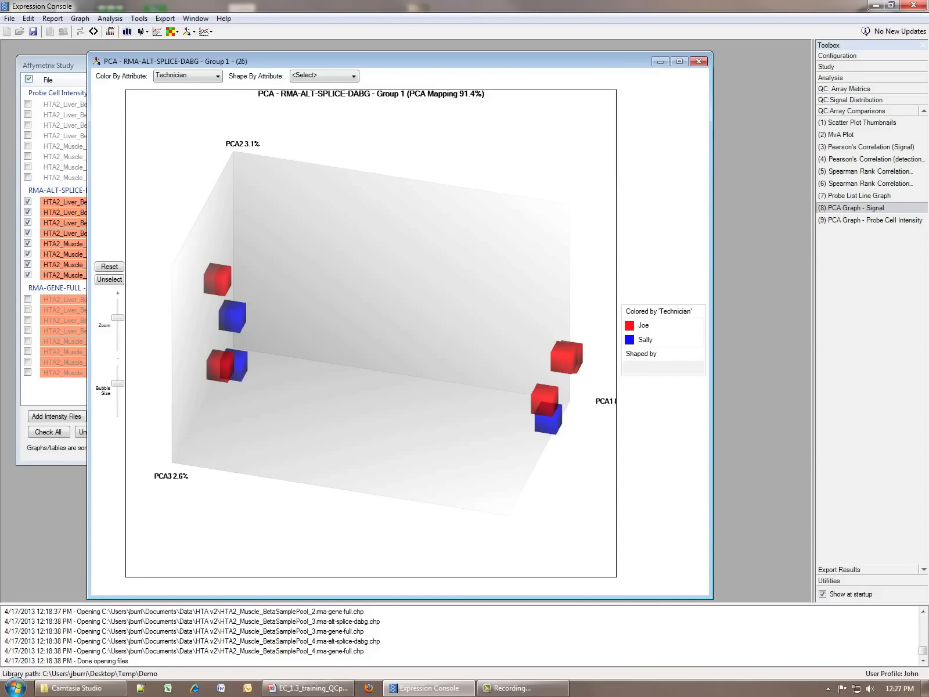
{"action": "left_click_drag", "start_coordinate": [371, 337], "coordinate": [323, 327]}
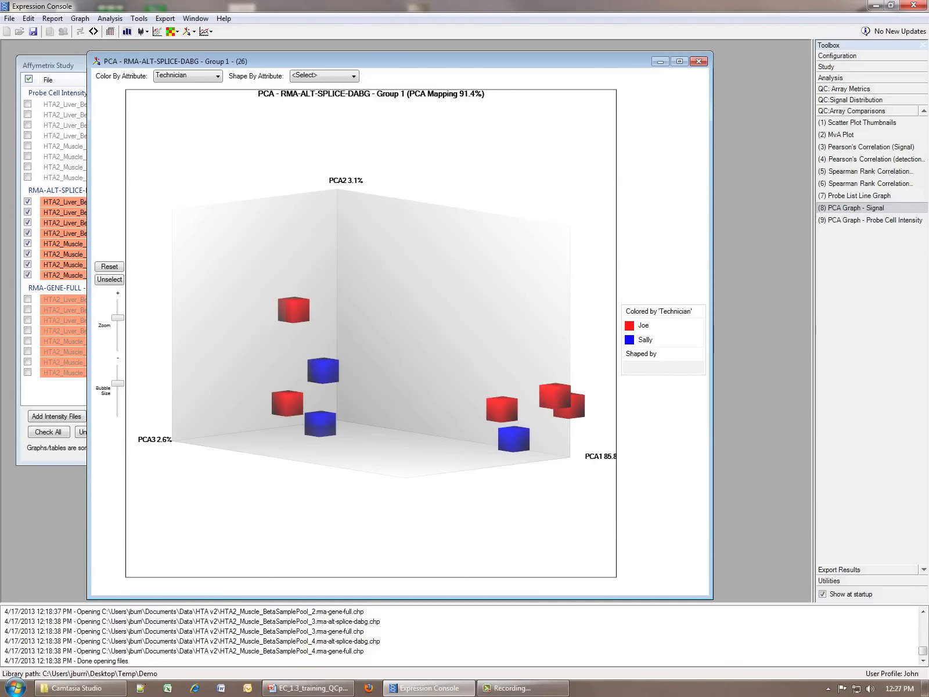
{"action": "left_click_drag", "start_coordinate": [323, 327], "coordinate": [385, 340]}
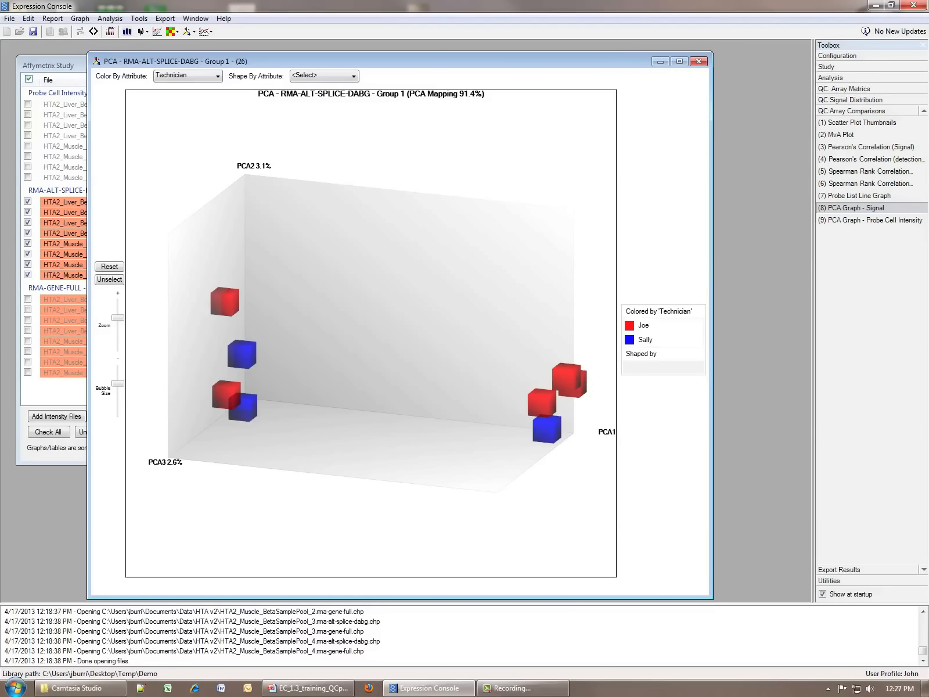
Shape the PCA samples by Tissue and inspect individual liver and muscle points from another angle.
{"action": "left_click", "coordinate": [353, 76]}
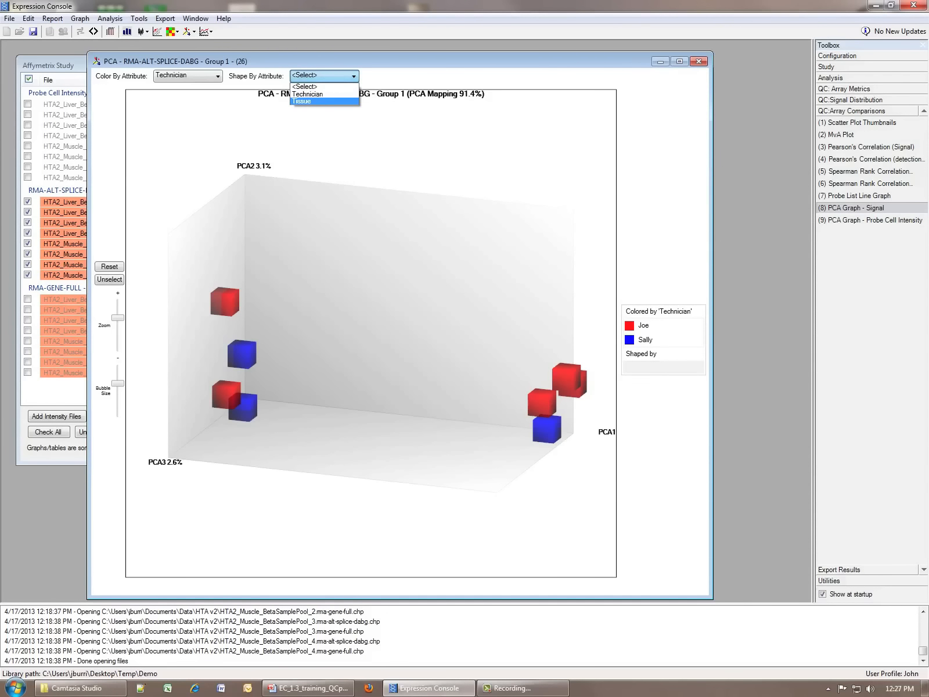
{"action": "left_click", "coordinate": [324, 102]}
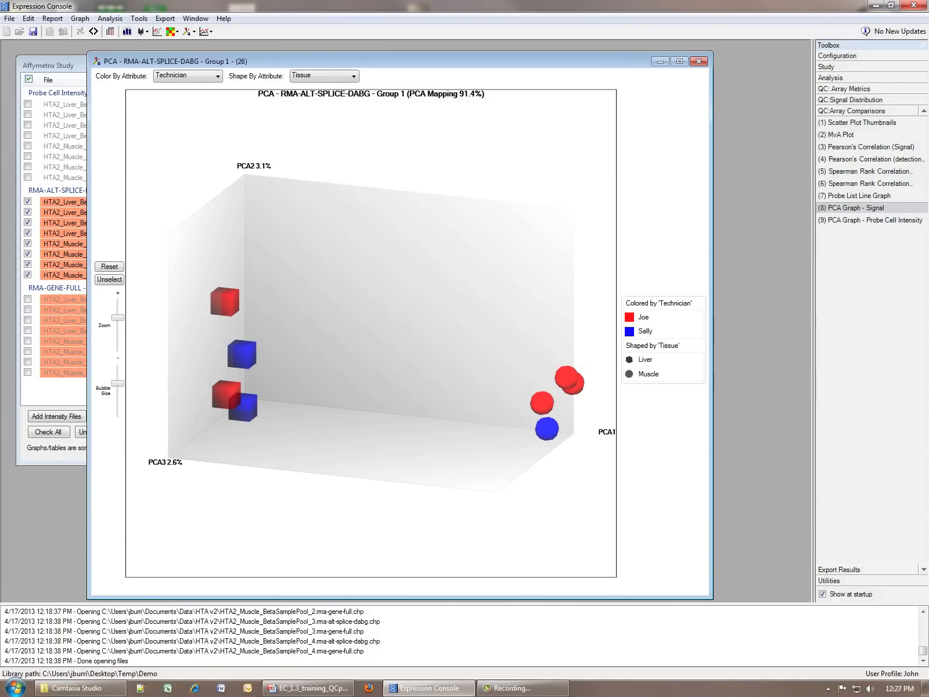
{"action": "mouse_move", "coordinate": [542, 402]}
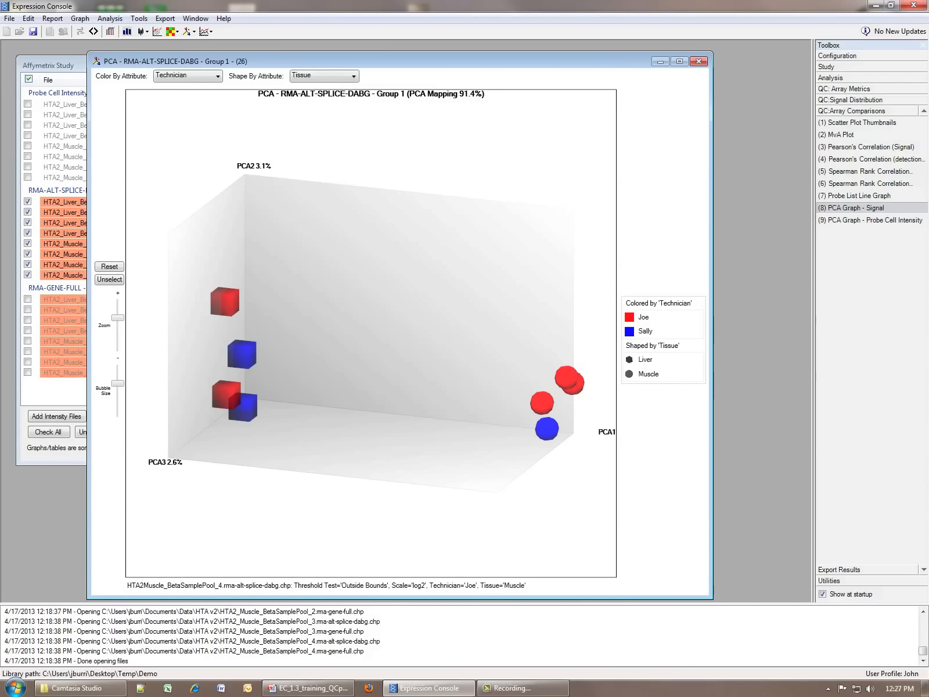
{"action": "left_click_drag", "start_coordinate": [514, 372], "coordinate": [372, 389]}
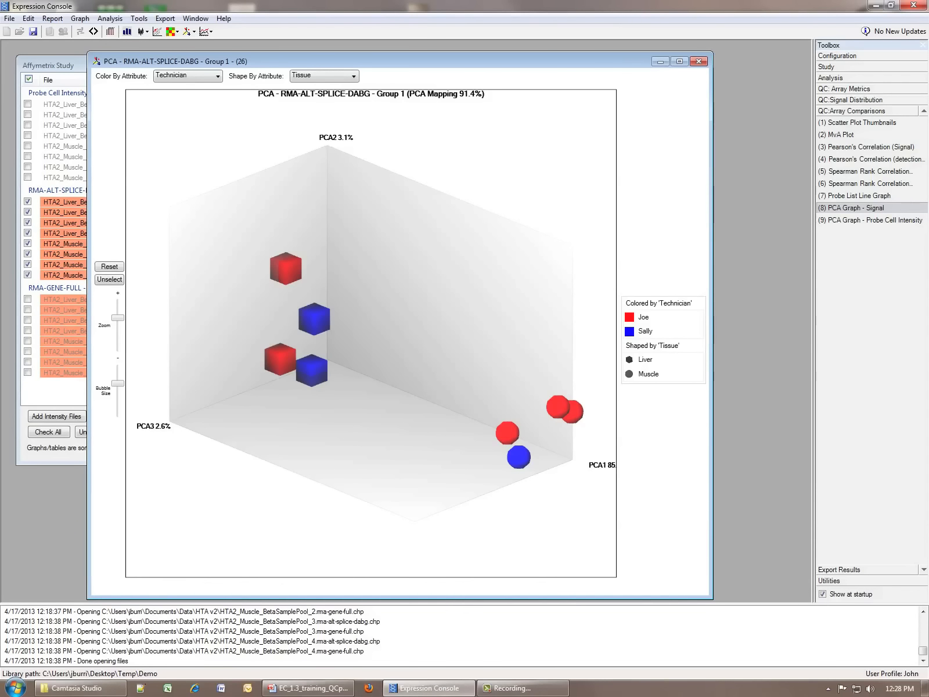
{"action": "mouse_move", "coordinate": [286, 268]}
Close the PCA graph and show the available Export Results options.
{"action": "left_click", "coordinate": [699, 61]}
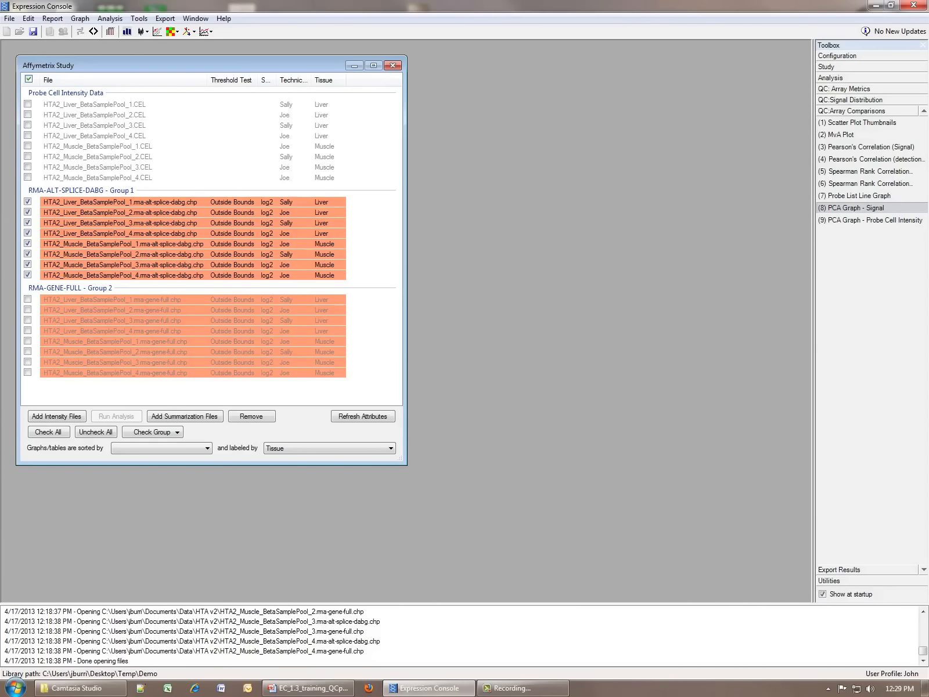
{"action": "left_click", "coordinate": [840, 569]}
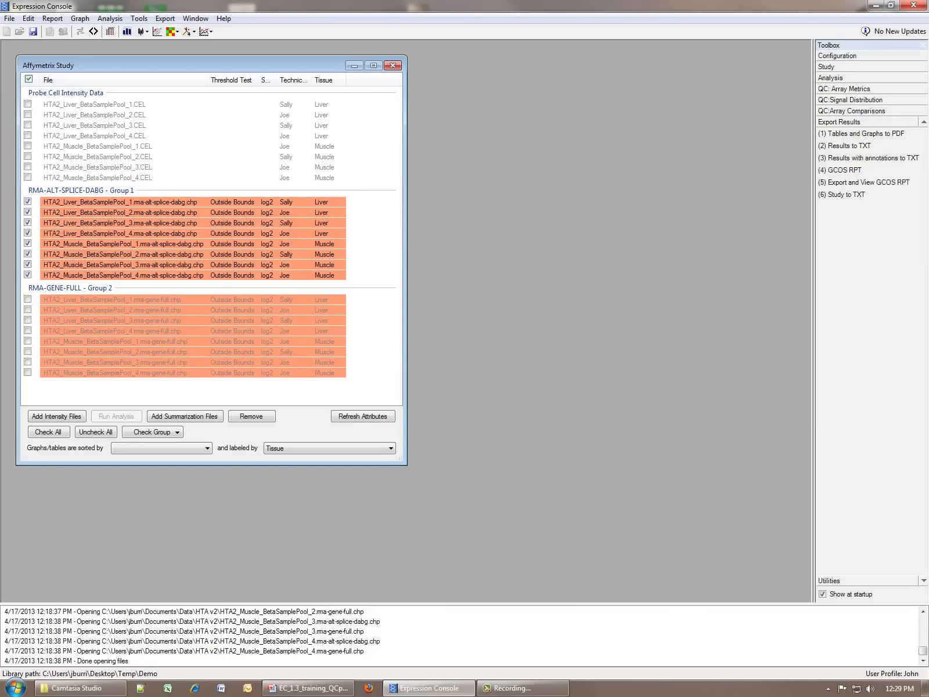